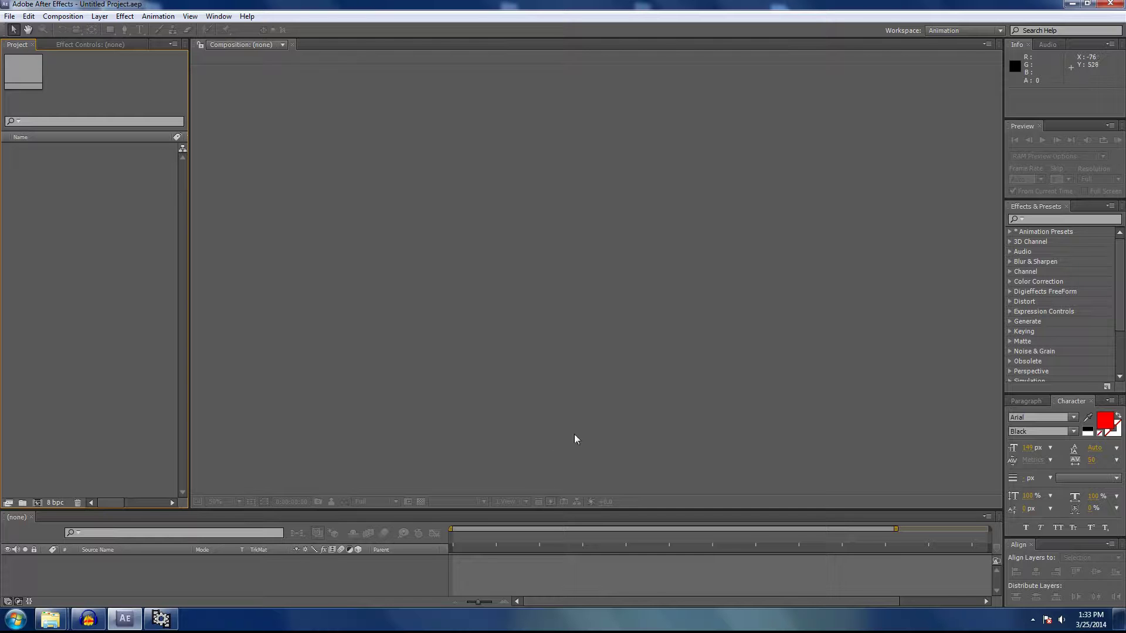
Create Comp 1 with HDTV 1080 24 settings (1920×1080, 24 fps) and enlarge the timeline.
{"action": "right_click", "coordinate": [84, 210]}
{"action": "left_click", "coordinate": [122, 216]}
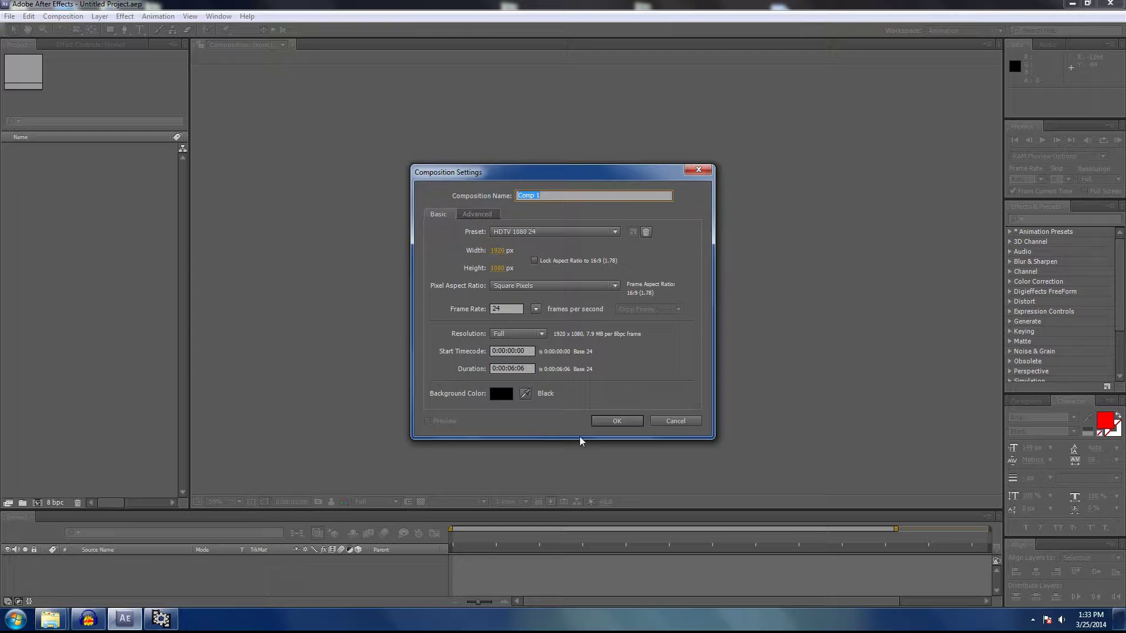
{"action": "left_click", "coordinate": [613, 421]}
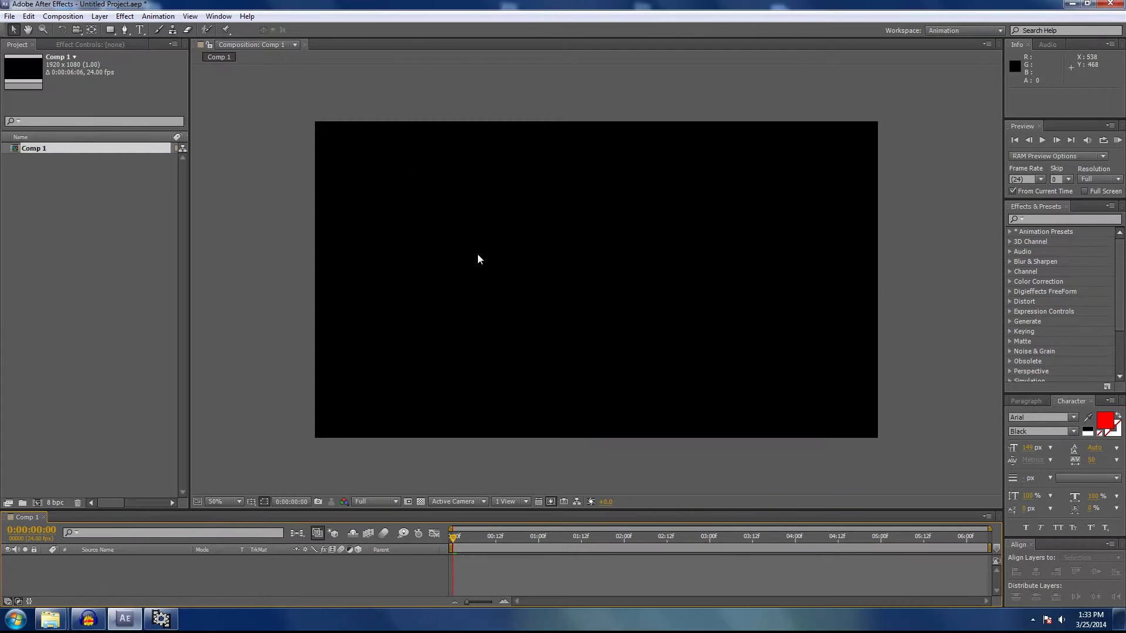
{"action": "left_click_drag", "start_coordinate": [227, 512], "coordinate": [193, 471]}
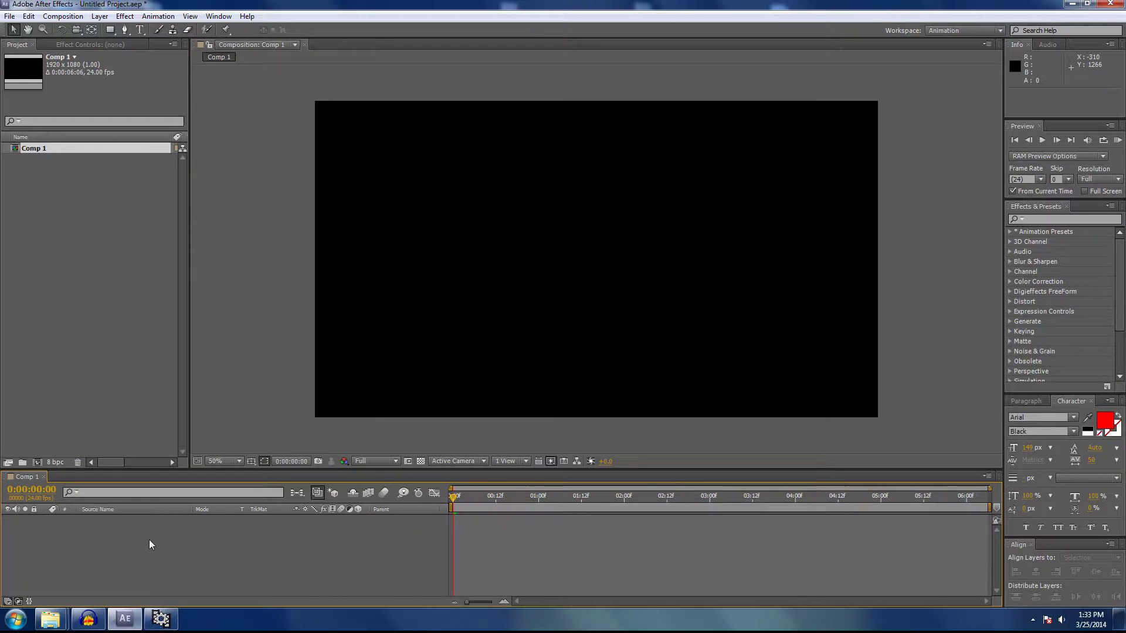
Add a text layer reading '3D Text' in Comp 1 and select letters within the word Text.
{"action": "left_click", "coordinate": [142, 29]}
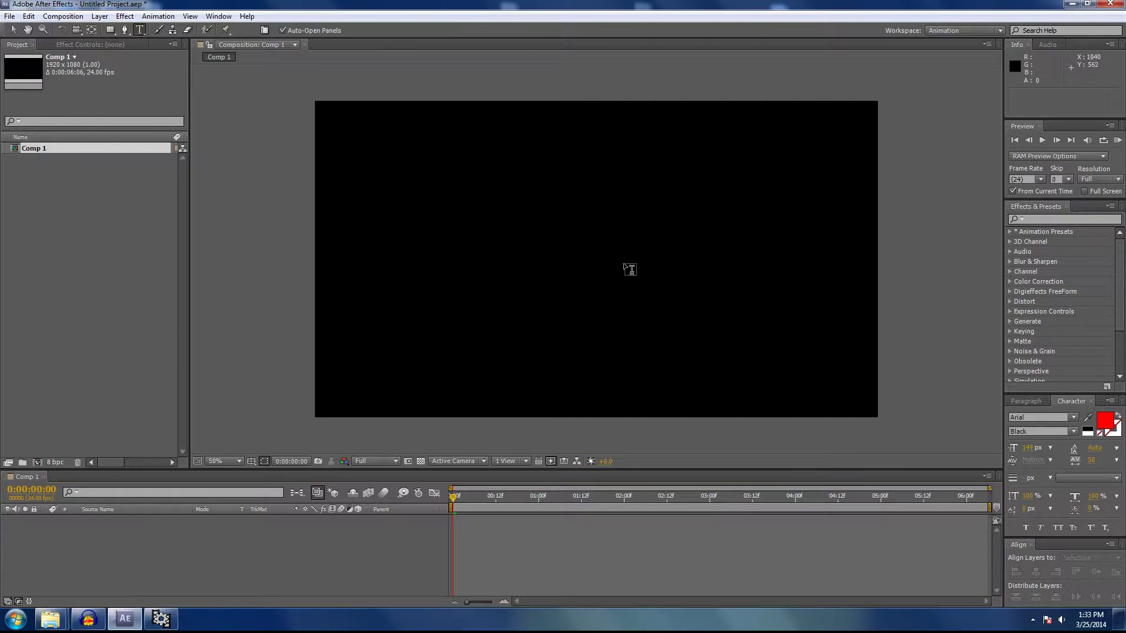
{"action": "left_click", "coordinate": [558, 250]}
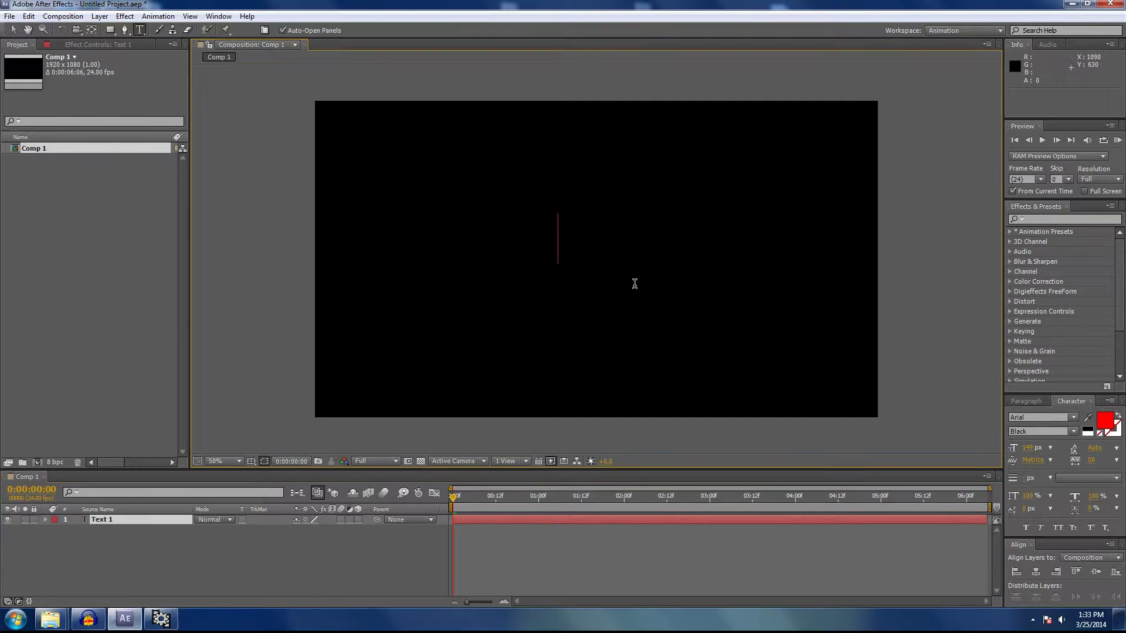
{"action": "type", "text": "3D Te"}
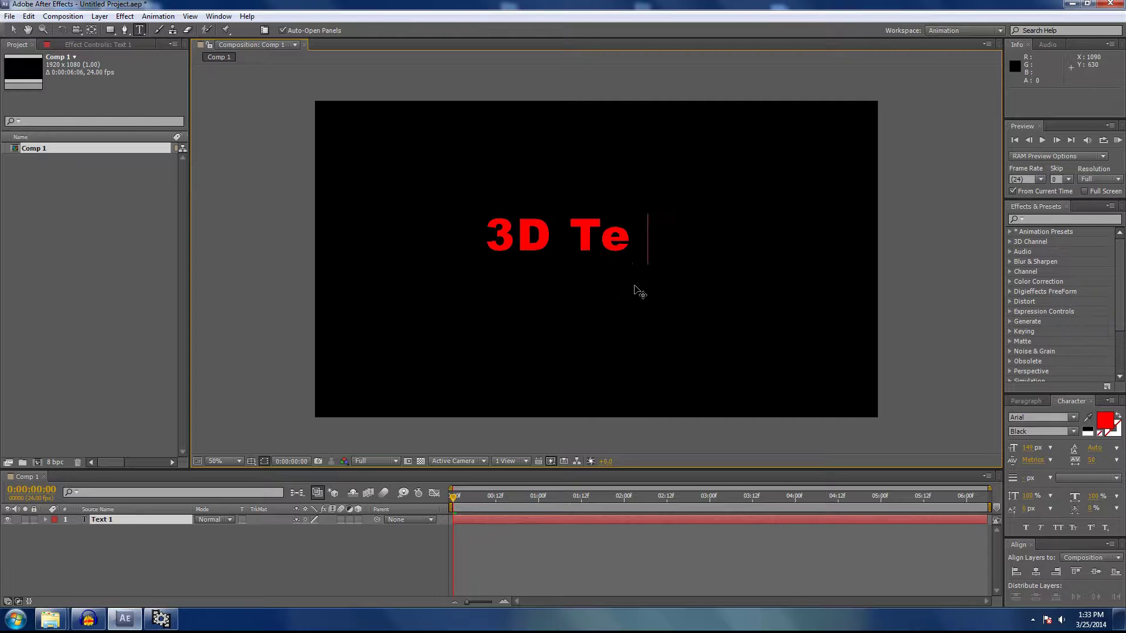
{"action": "type", "text": "xt"}
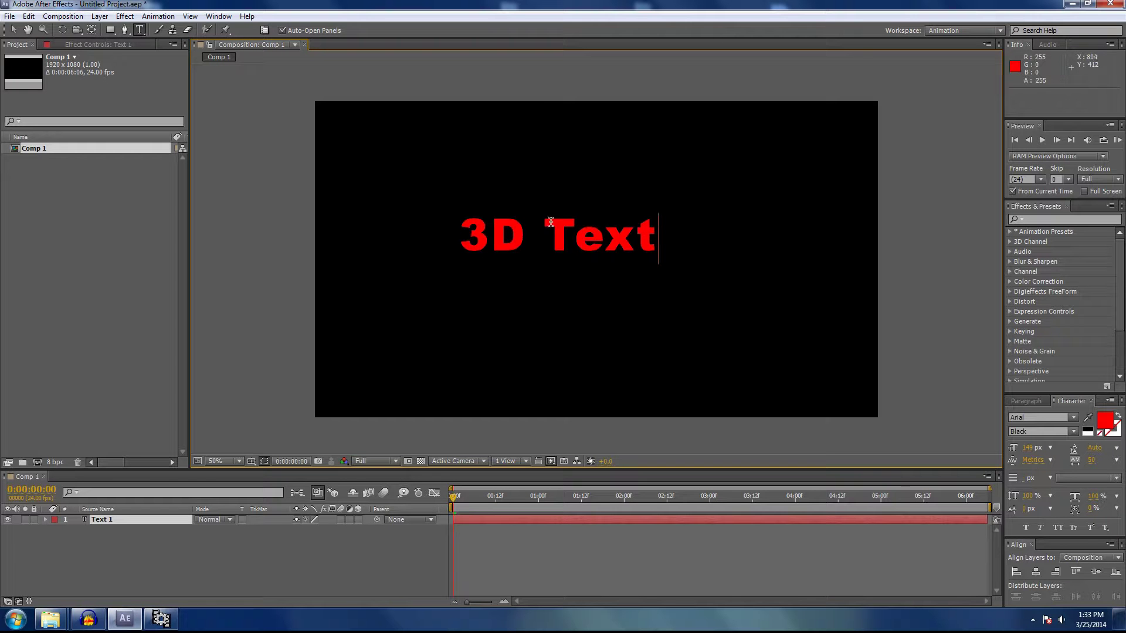
{"action": "left_click_drag", "start_coordinate": [545, 232], "coordinate": [661, 237]}
{"action": "left_click", "coordinate": [639, 234]}
{"action": "left_click", "coordinate": [638, 240]}
{"action": "left_click_drag", "start_coordinate": [545, 241], "coordinate": [656, 246]}
{"action": "left_click", "coordinate": [577, 230]}
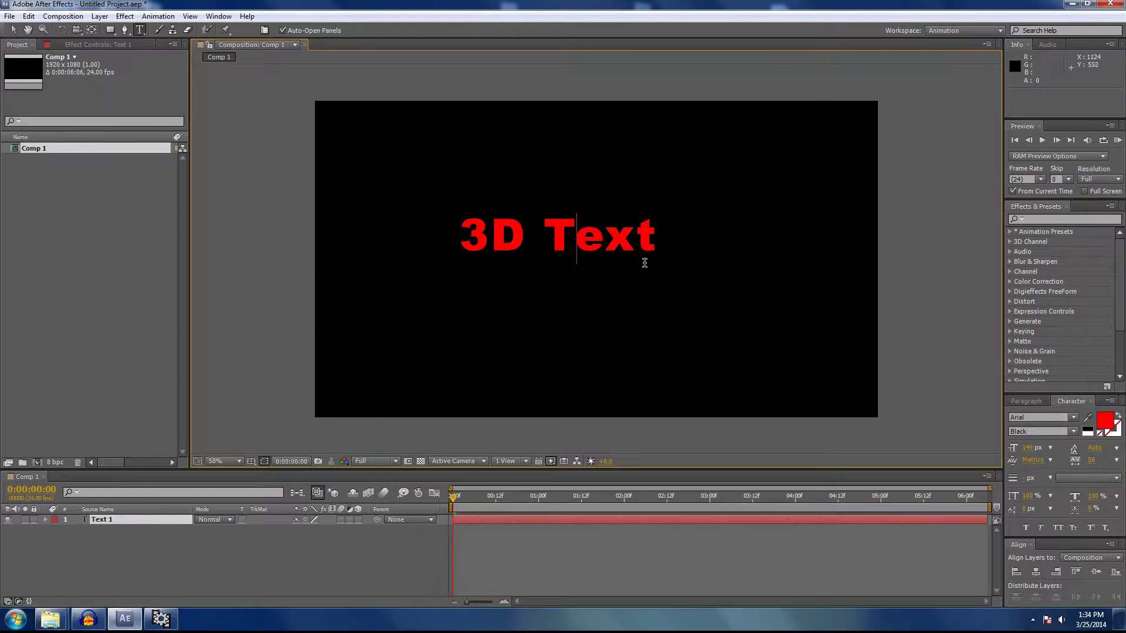
Move the 3D Text layer slightly down-right, near the frame centre, and deselect it.
{"action": "left_click", "coordinate": [13, 29]}
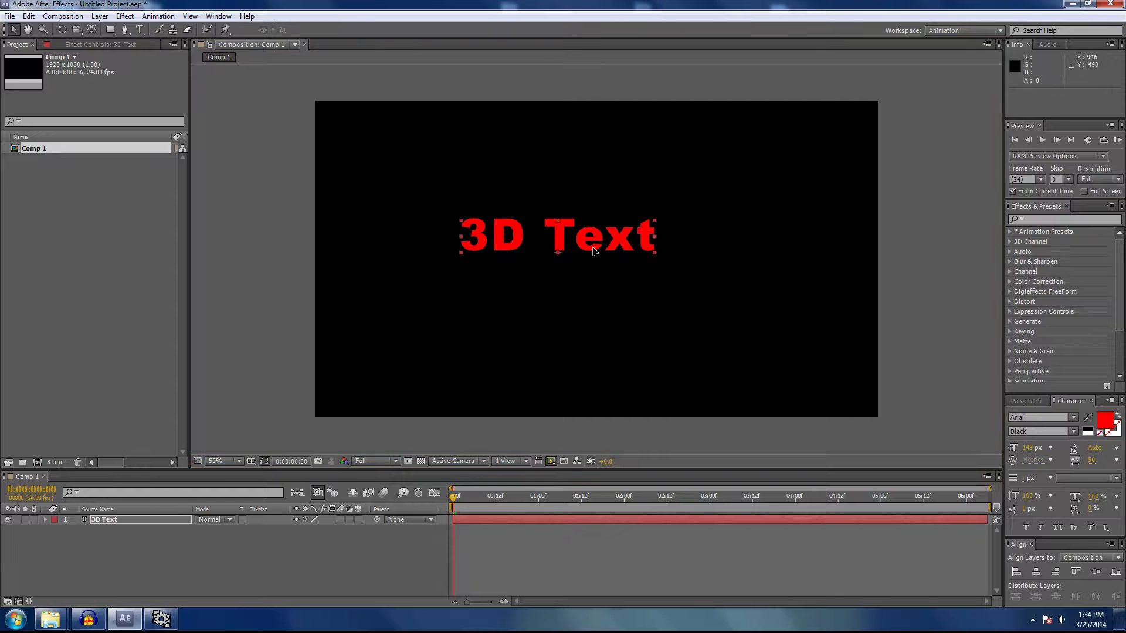
{"action": "left_click_drag", "start_coordinate": [554, 250], "coordinate": [575, 278]}
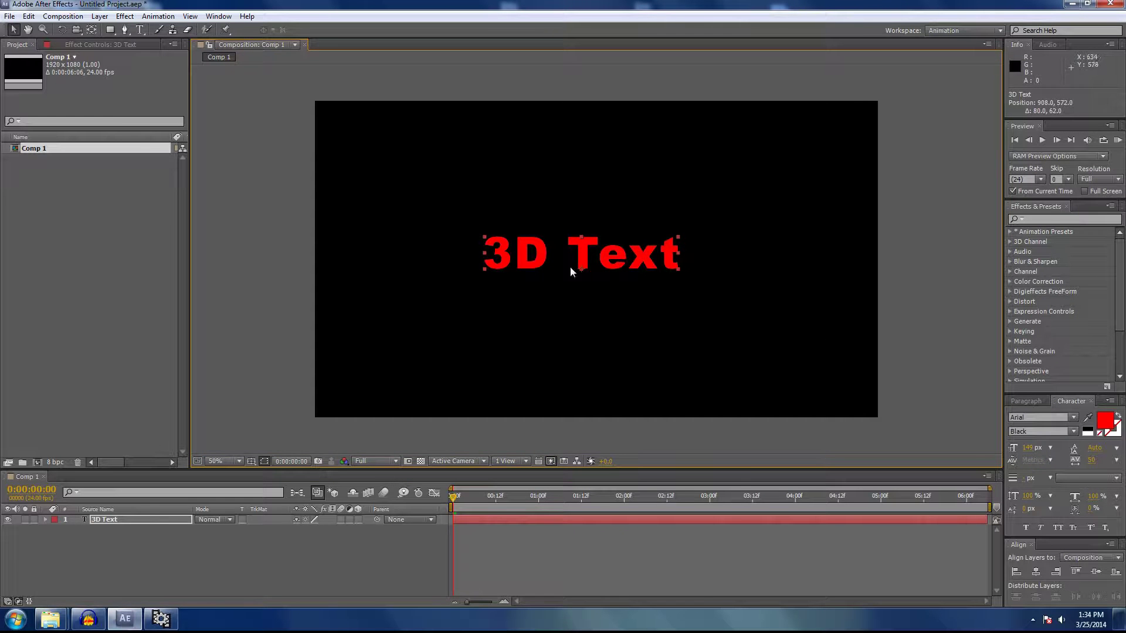
{"action": "left_click", "coordinate": [162, 545]}
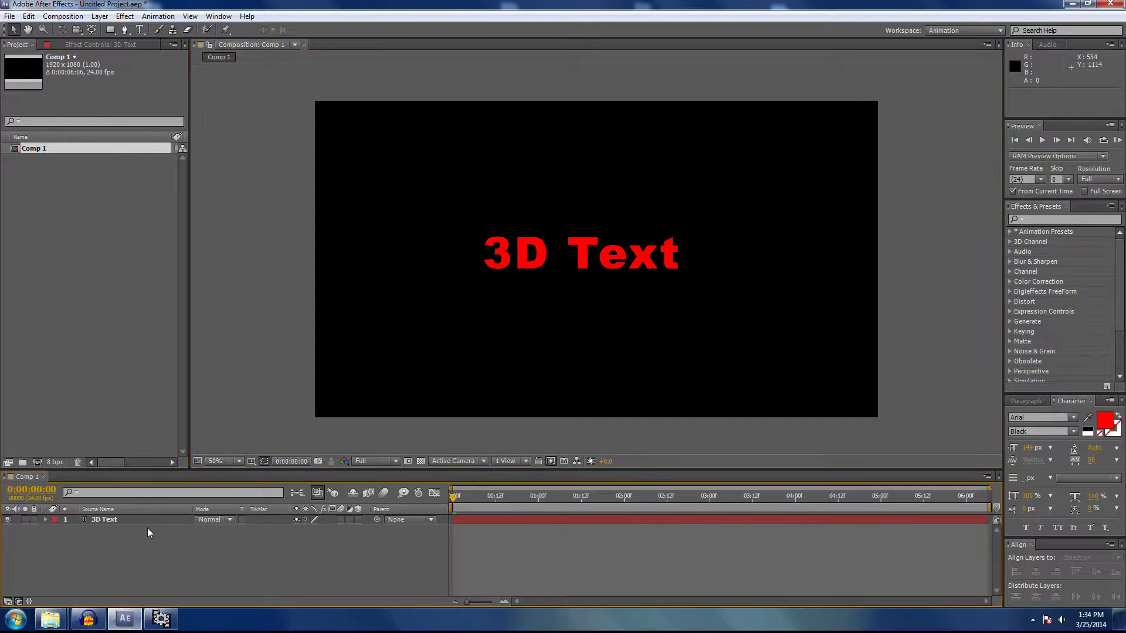
Apply Perspective > CC Cylinder, found by searching 'cy', to the 3D Text layer.
{"action": "left_click", "coordinate": [113, 521]}
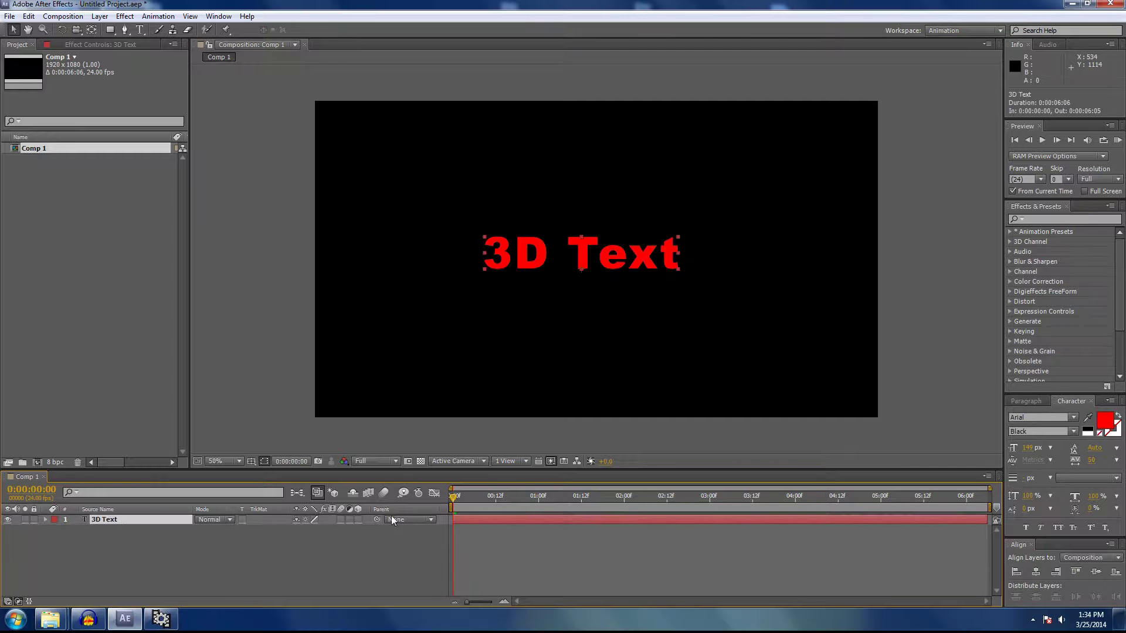
{"action": "left_click", "coordinate": [1044, 220]}
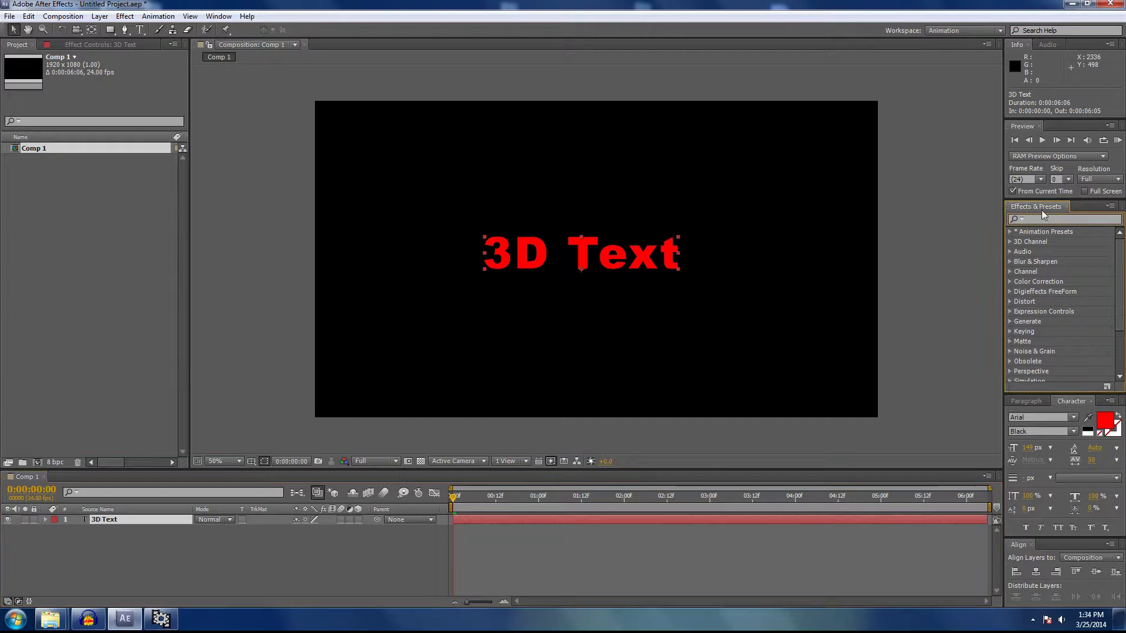
{"action": "type", "text": "cy"}
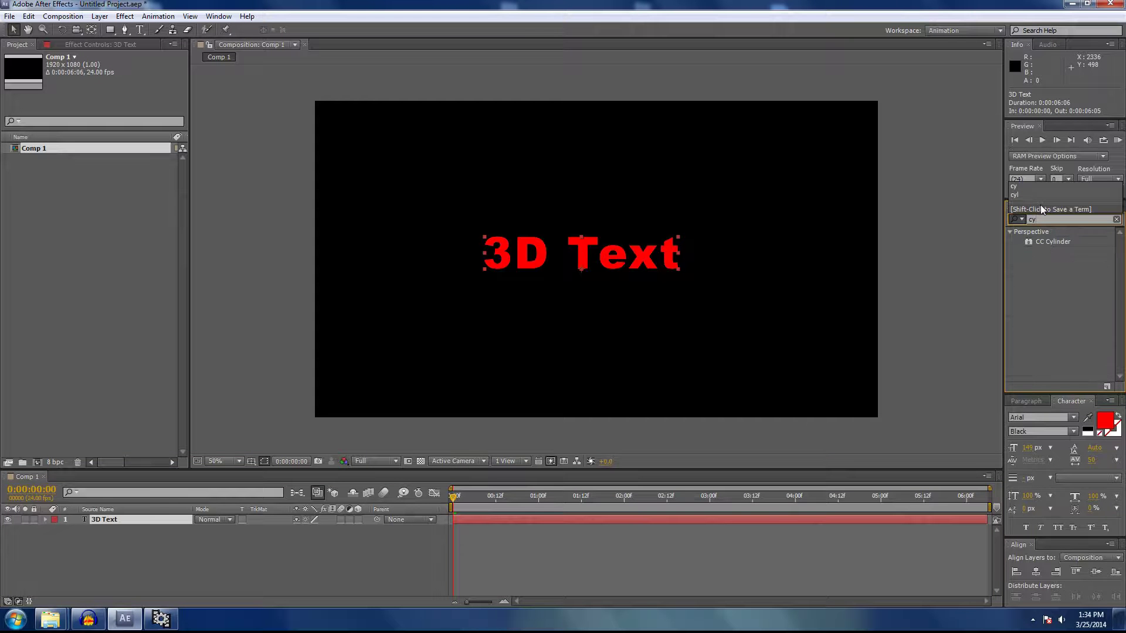
{"action": "left_click_drag", "start_coordinate": [1062, 245], "coordinate": [136, 520]}
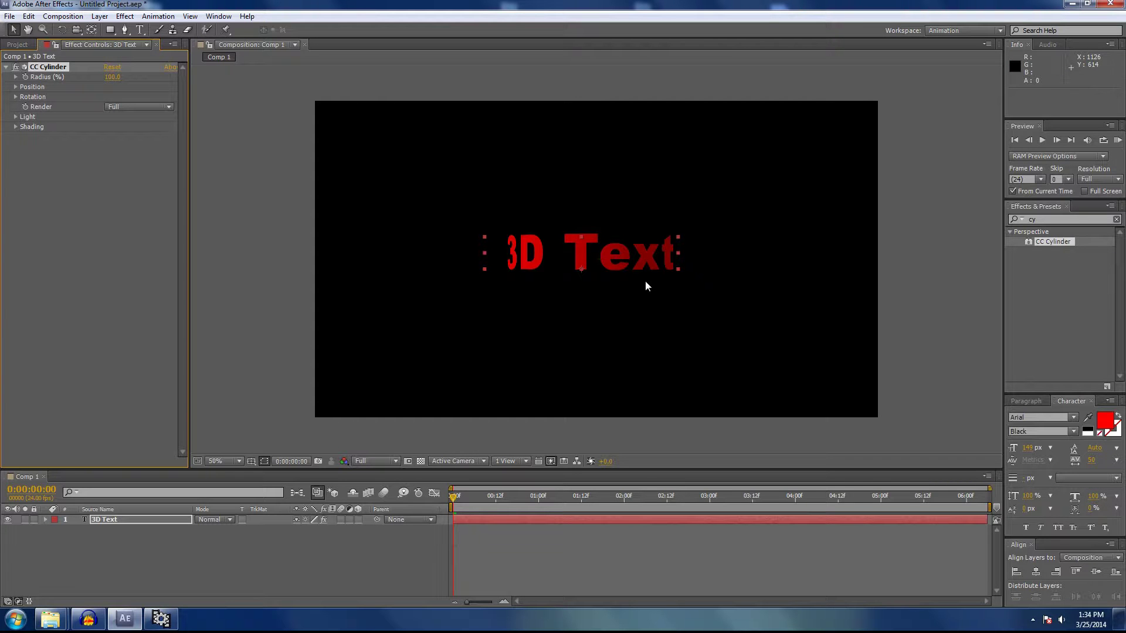
Set CC Cylinder Radius to 125.1, undo the Position Y change, and set Render to Outside.
{"action": "left_click", "coordinate": [15, 86]}
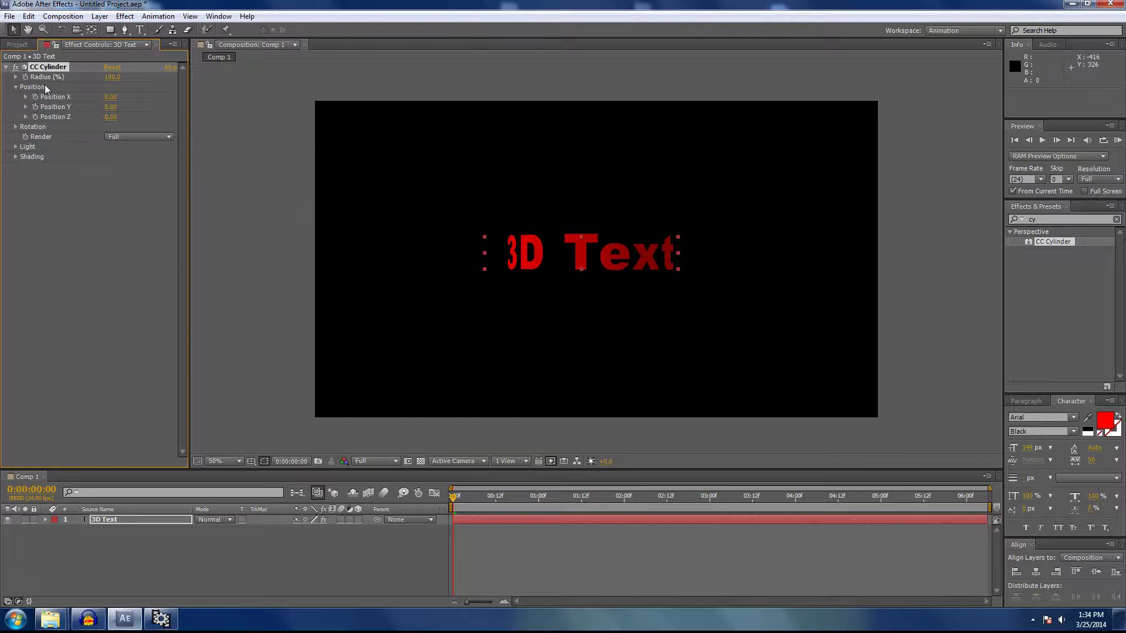
{"action": "left_click", "coordinate": [17, 77]}
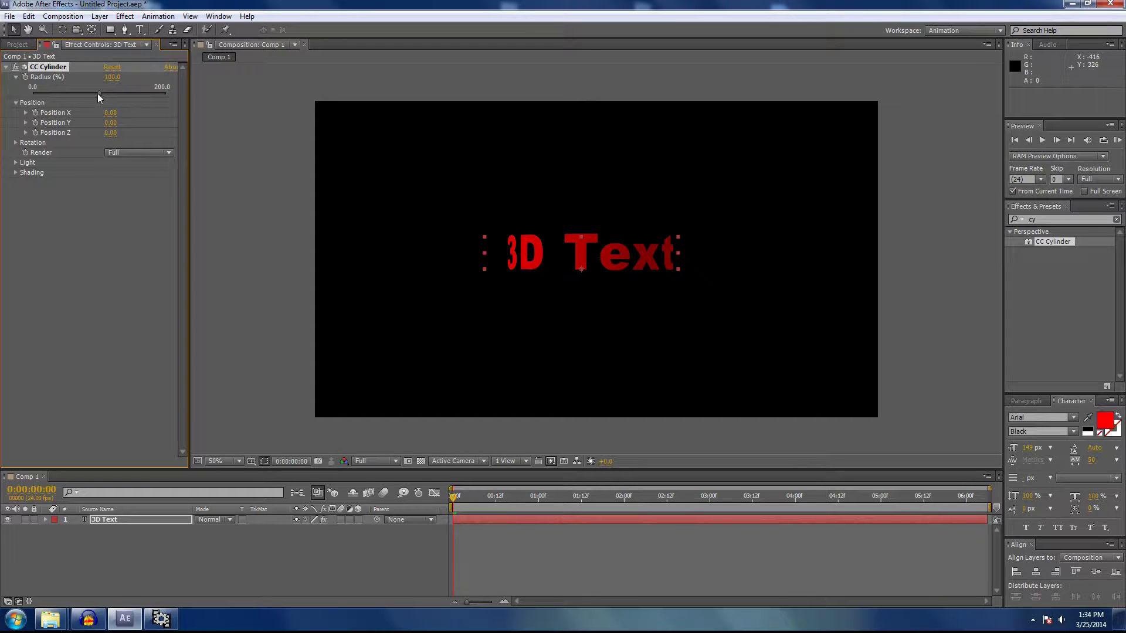
{"action": "left_click_drag", "start_coordinate": [99, 94], "coordinate": [112, 124]}
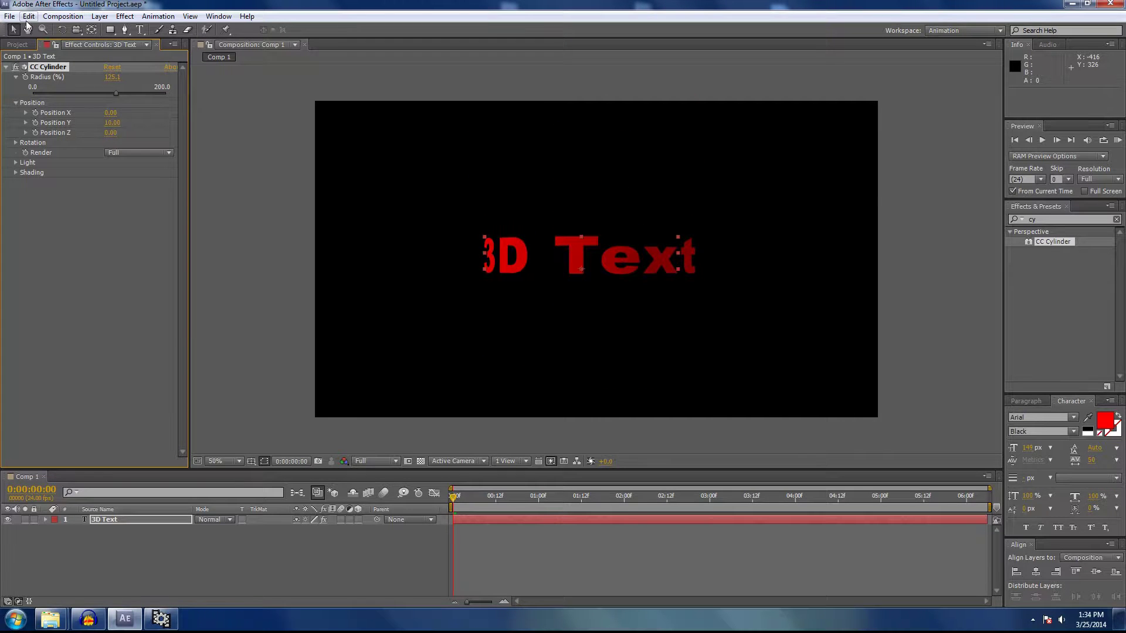
{"action": "left_click", "coordinate": [28, 16]}
{"action": "left_click", "coordinate": [37, 26]}
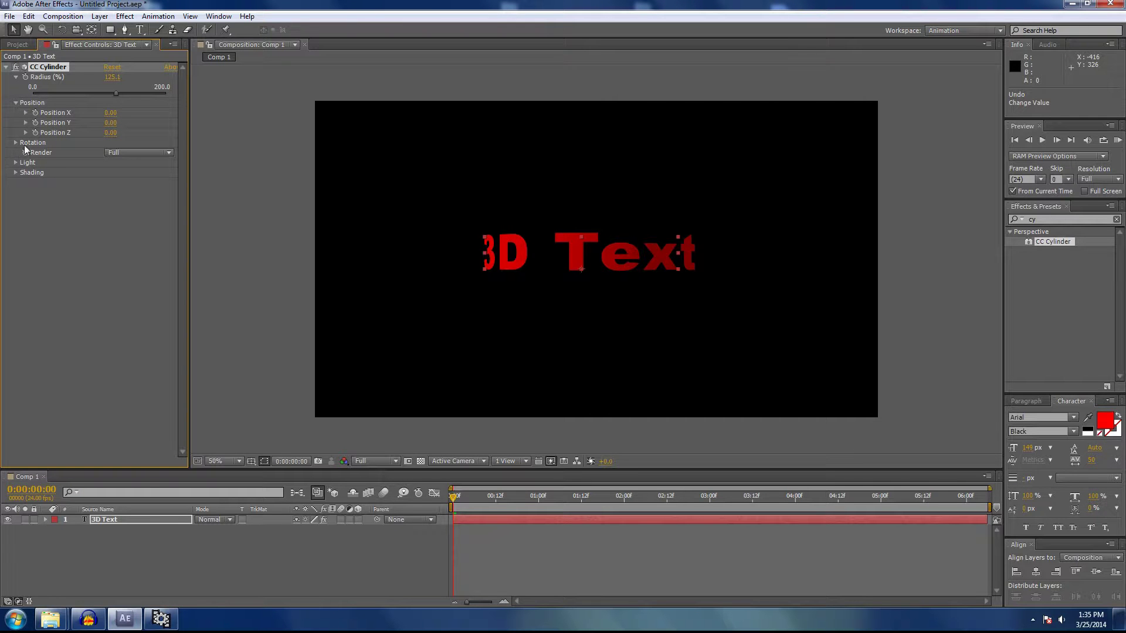
{"action": "left_click", "coordinate": [135, 153]}
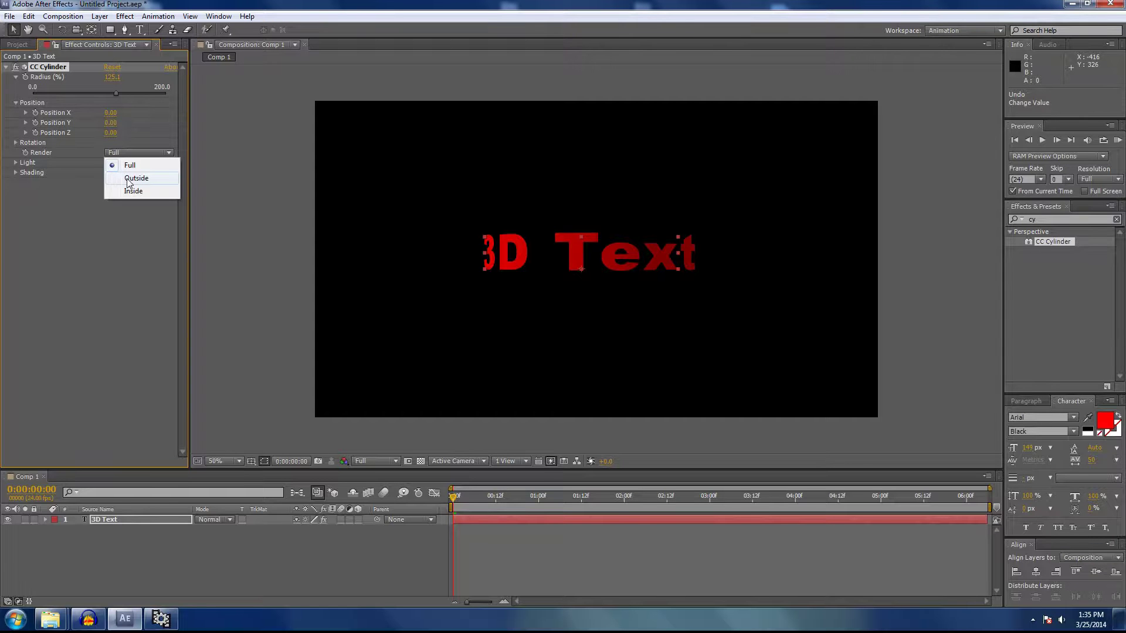
{"action": "left_click", "coordinate": [127, 178]}
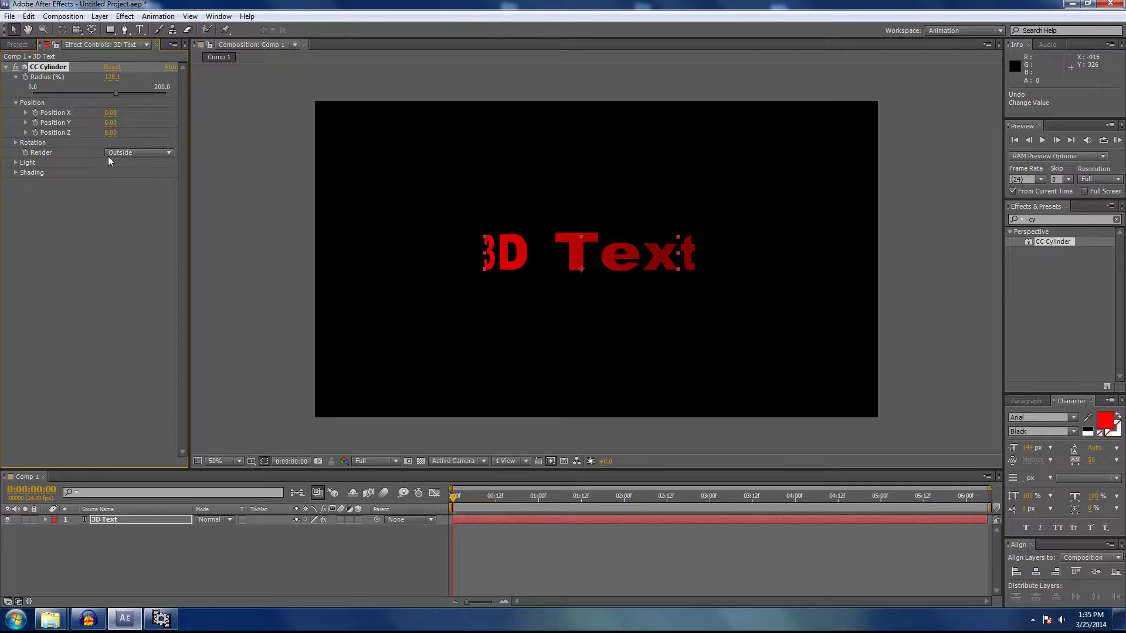
Pre-compose the 3D Text layer into 3D Text Comp 1, moving all attributes and opening it.
{"action": "left_click", "coordinate": [142, 561]}
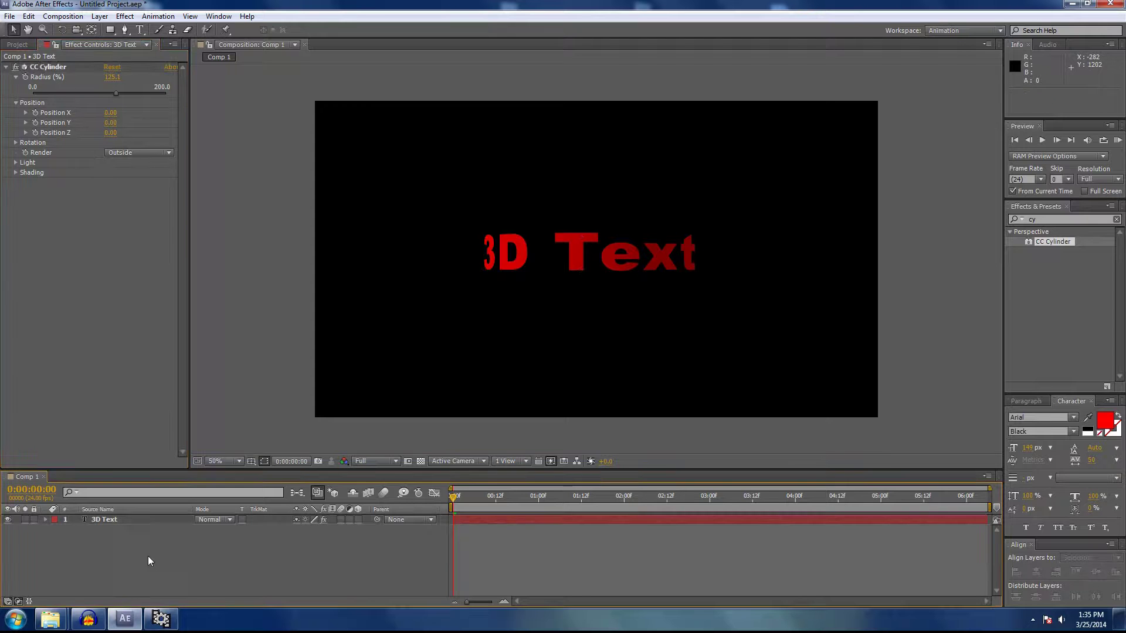
{"action": "left_click", "coordinate": [106, 518]}
{"action": "right_click", "coordinate": [100, 520]}
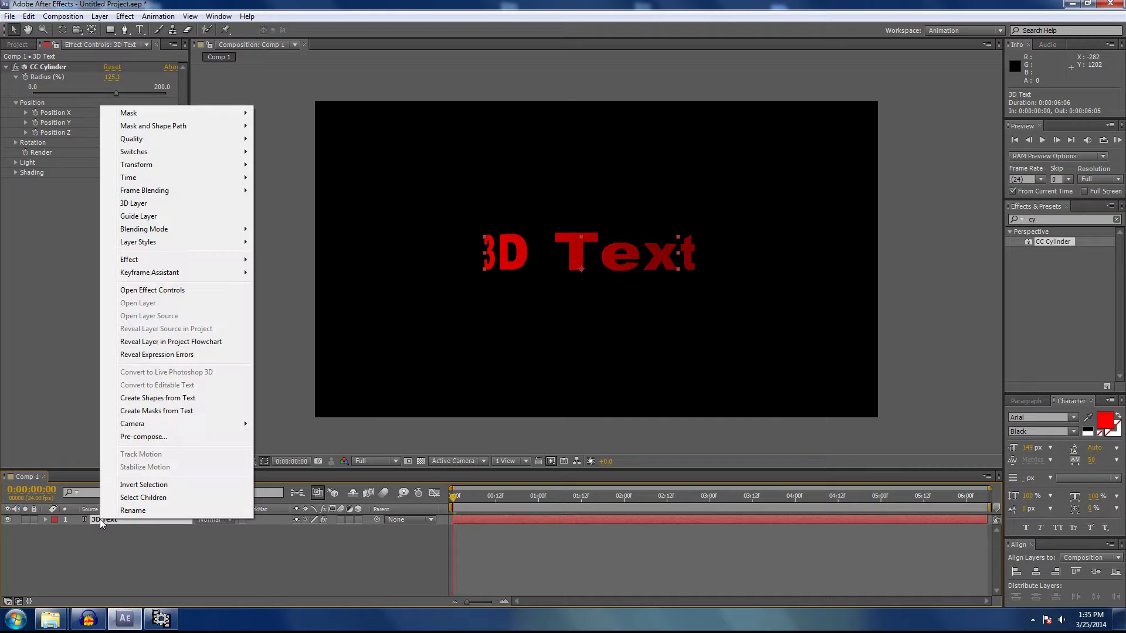
{"action": "left_click", "coordinate": [138, 437]}
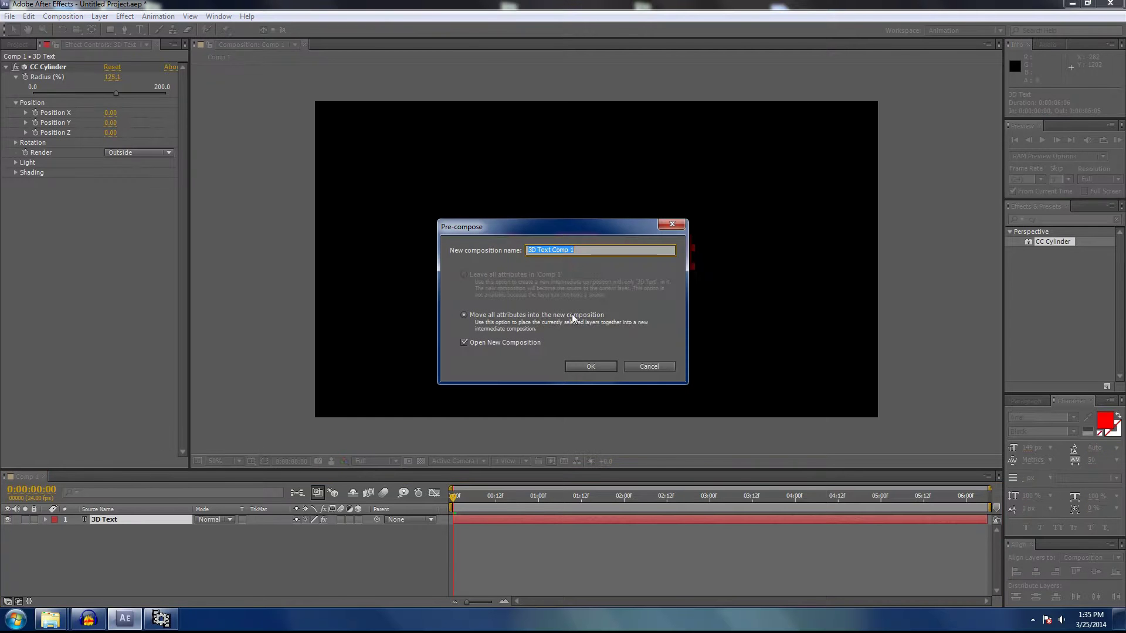
{"action": "left_click", "coordinate": [583, 367]}
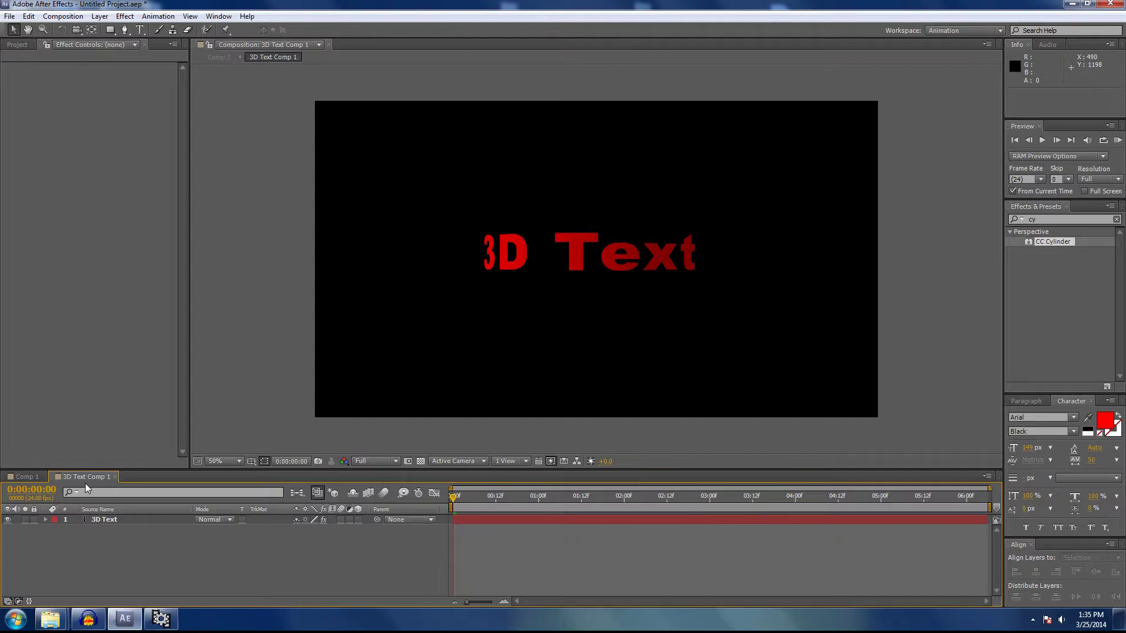
Dock the 3D Text Comp 1 timeline below Comp 1's and resize the panel dividers.
{"action": "left_click_drag", "start_coordinate": [73, 476], "coordinate": [88, 507]}
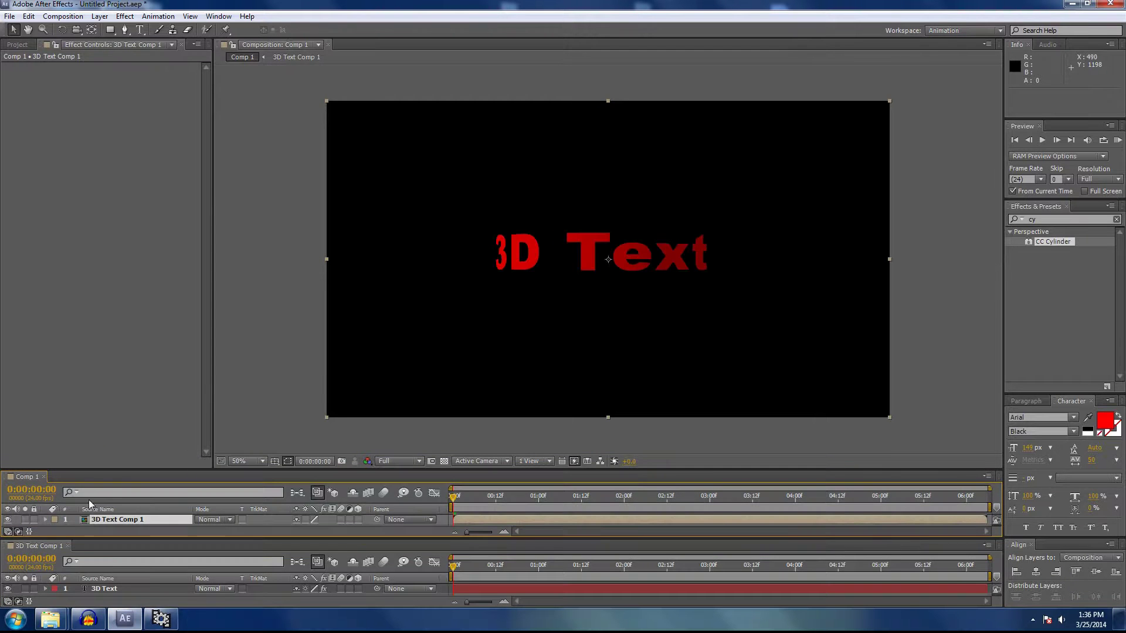
{"action": "left_click_drag", "start_coordinate": [96, 469], "coordinate": [94, 413]}
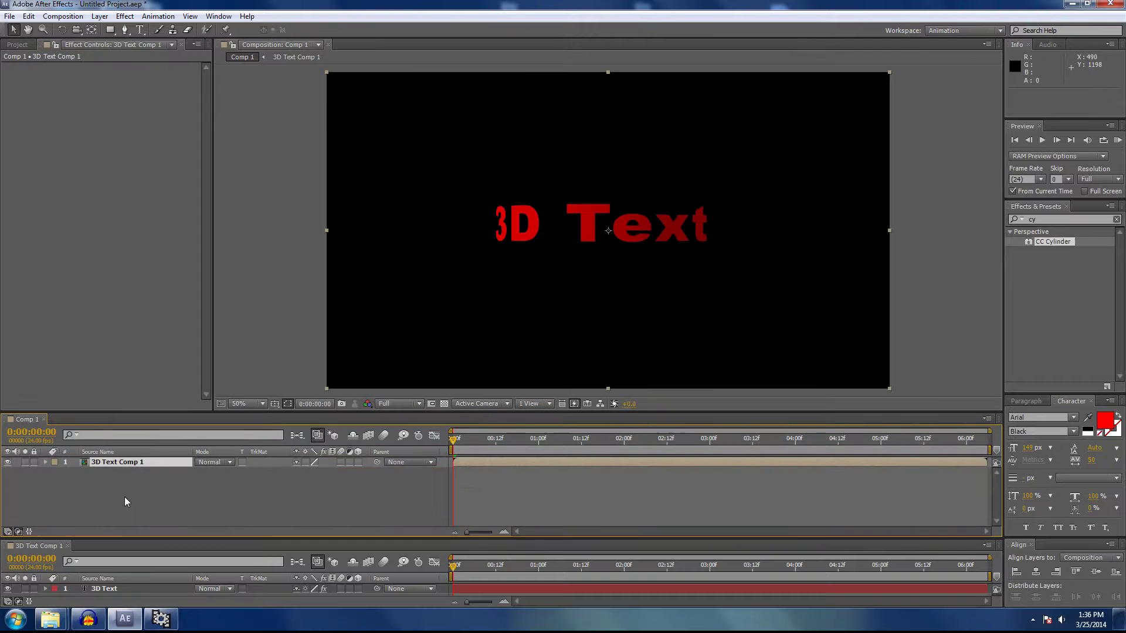
{"action": "left_click_drag", "start_coordinate": [117, 537], "coordinate": [115, 499]}
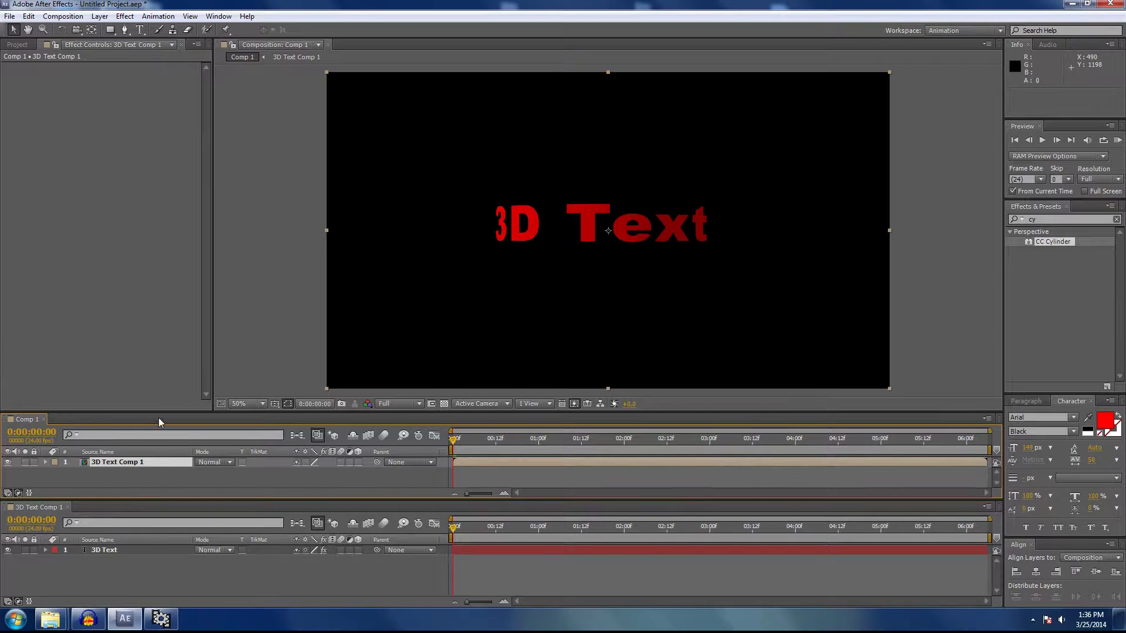
{"action": "left_click_drag", "start_coordinate": [155, 411], "coordinate": [146, 394]}
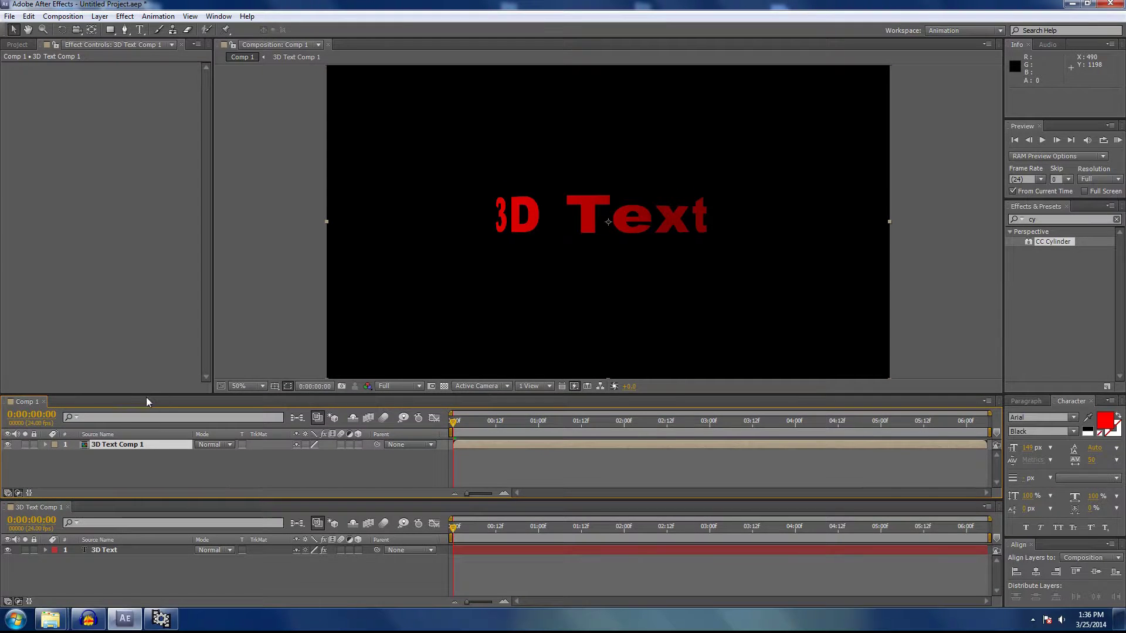
{"action": "left_click", "coordinate": [144, 469]}
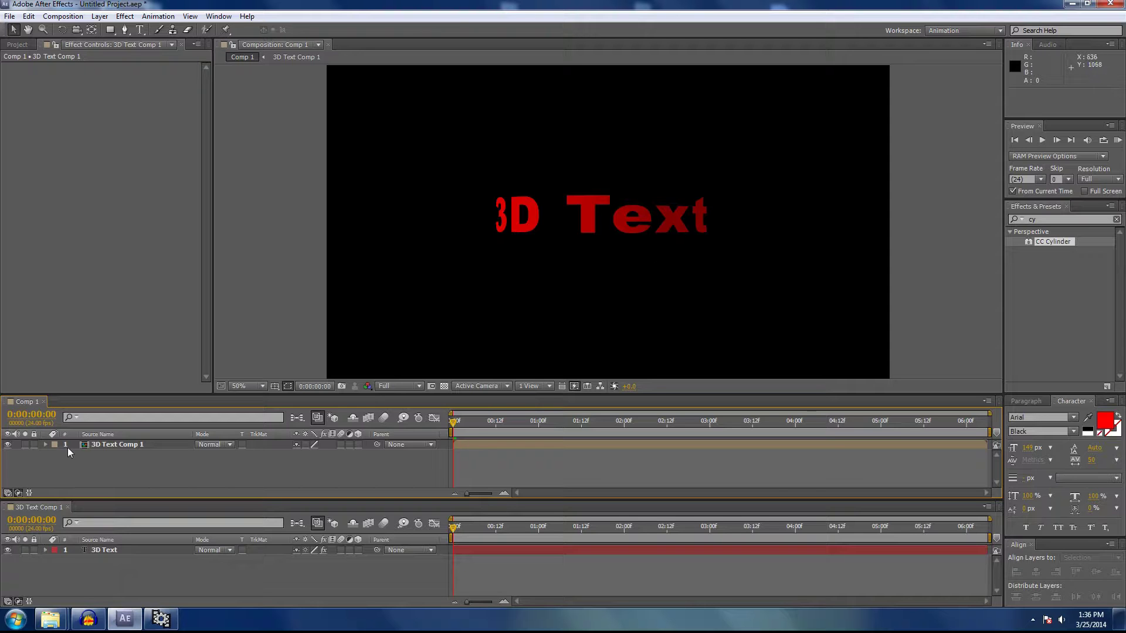
Hide the 3D Text Comp 1 layer and return to the Project panel's item list.
{"action": "left_click", "coordinate": [8, 445]}
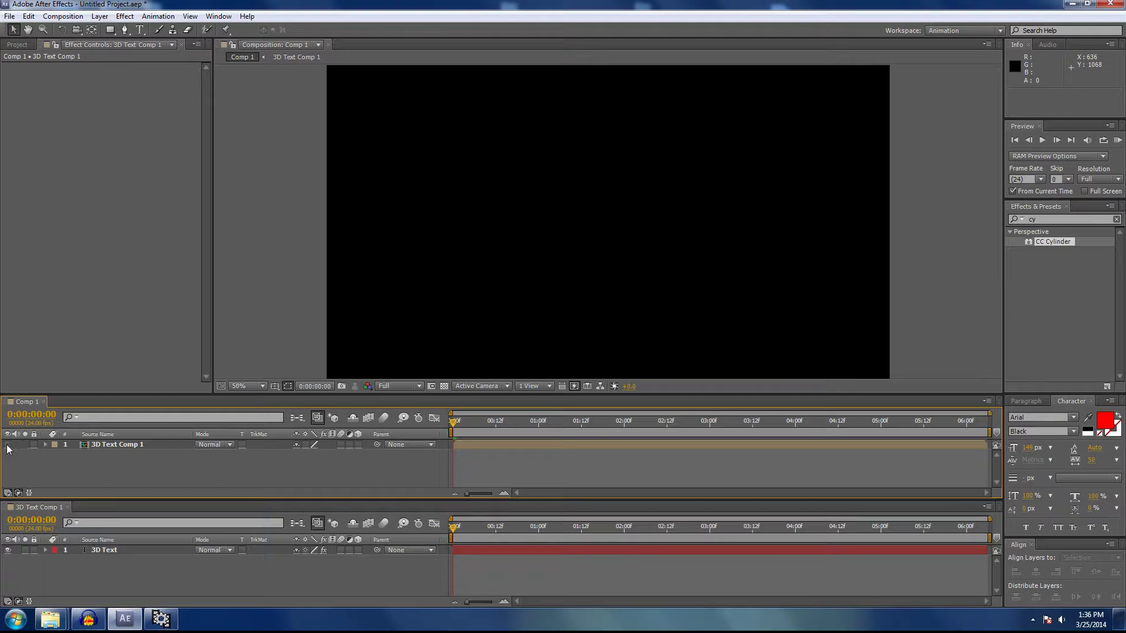
{"action": "right_click", "coordinate": [129, 463]}
{"action": "left_click", "coordinate": [59, 251]}
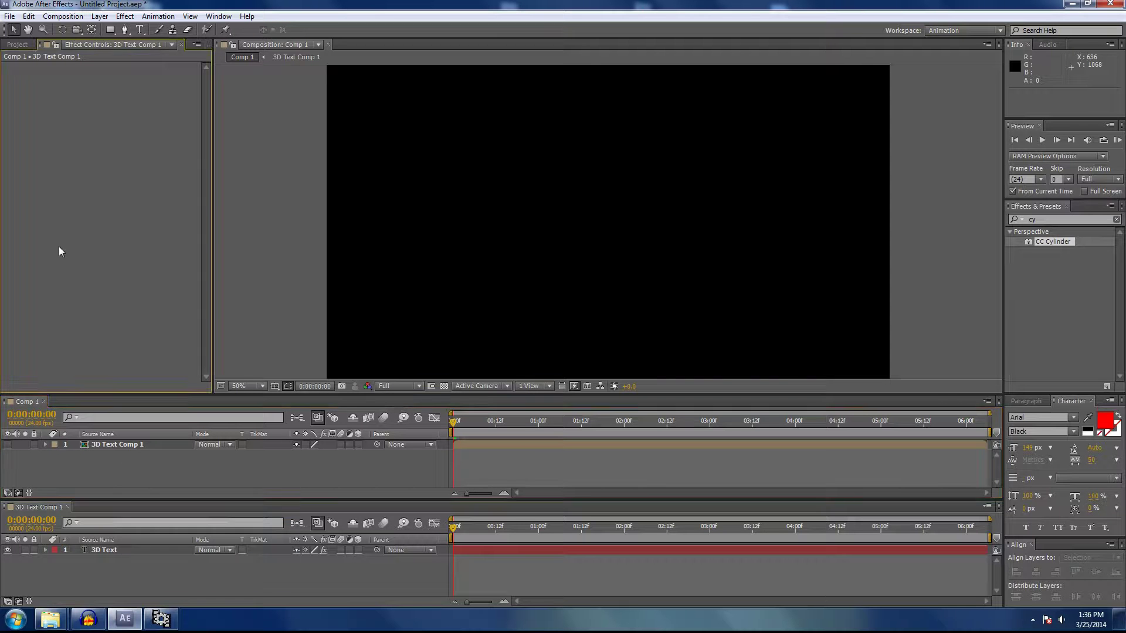
{"action": "left_click", "coordinate": [17, 45]}
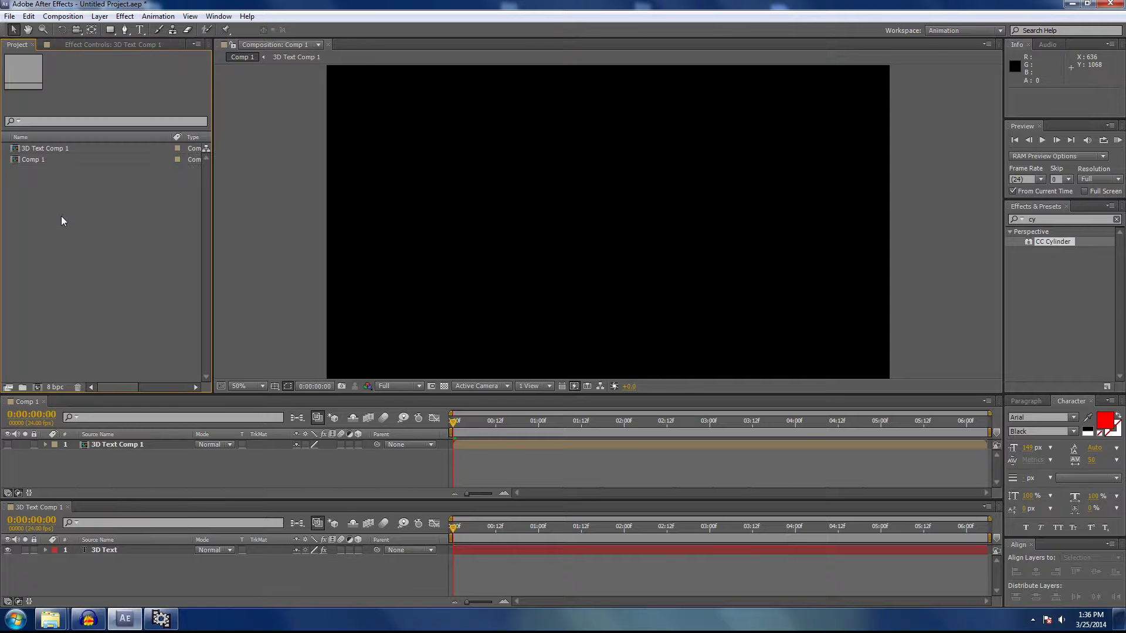
Import nasaWorld.jpg and space.jpg from disk into the project.
{"action": "right_click", "coordinate": [62, 234]}
{"action": "mouse_move", "coordinate": [98, 280]}
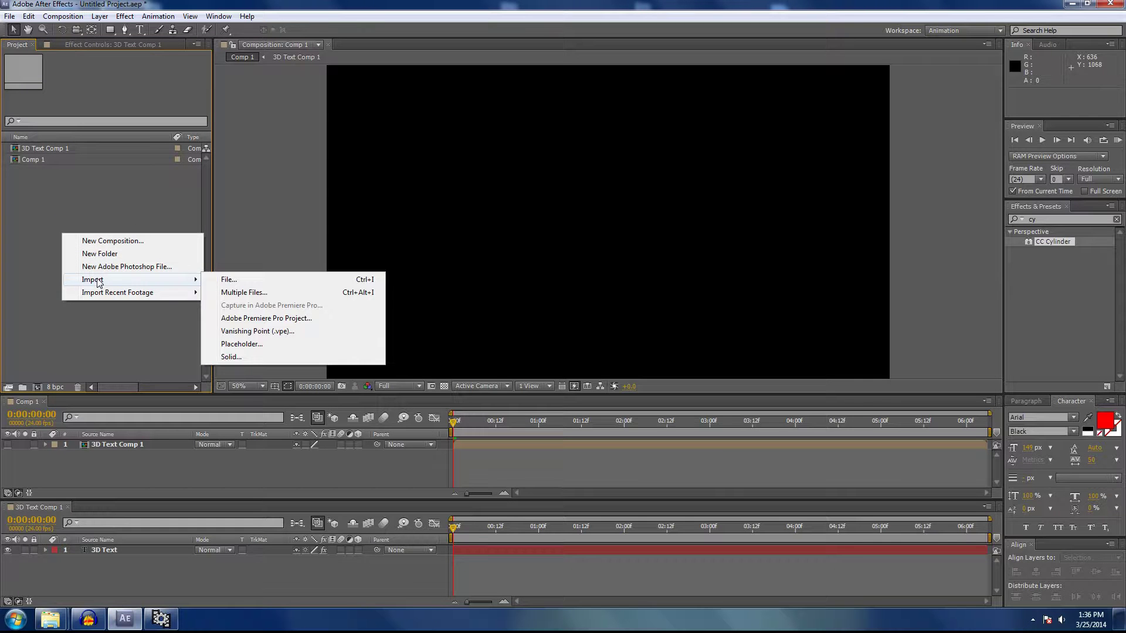
{"action": "left_click", "coordinate": [232, 281]}
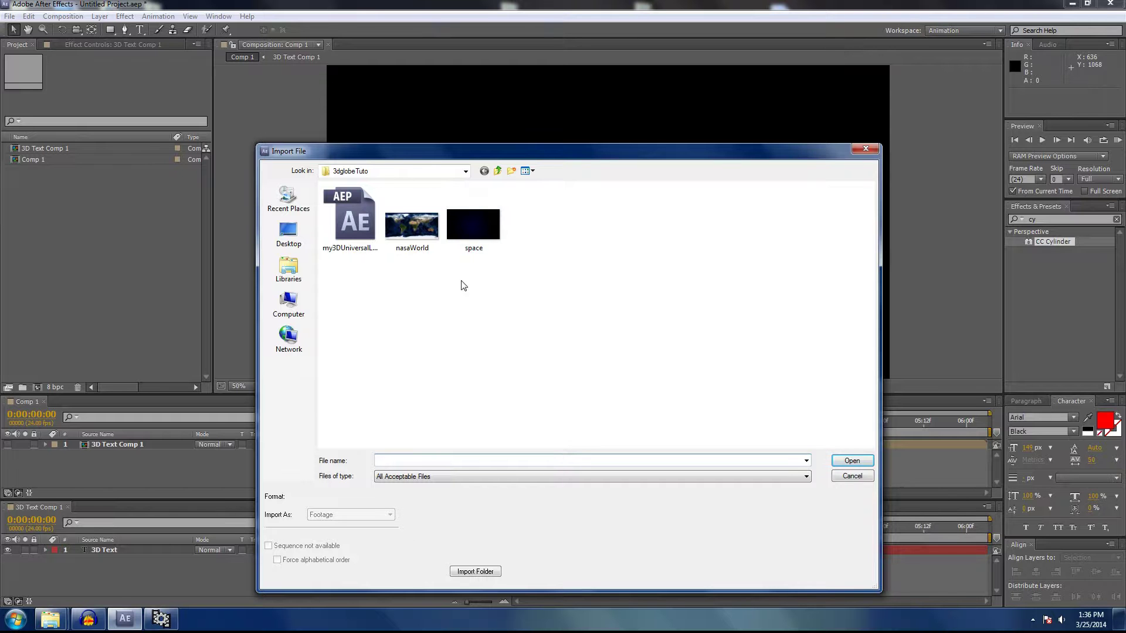
{"action": "left_click_drag", "start_coordinate": [499, 283], "coordinate": [392, 213]}
{"action": "left_click", "coordinate": [852, 460]}
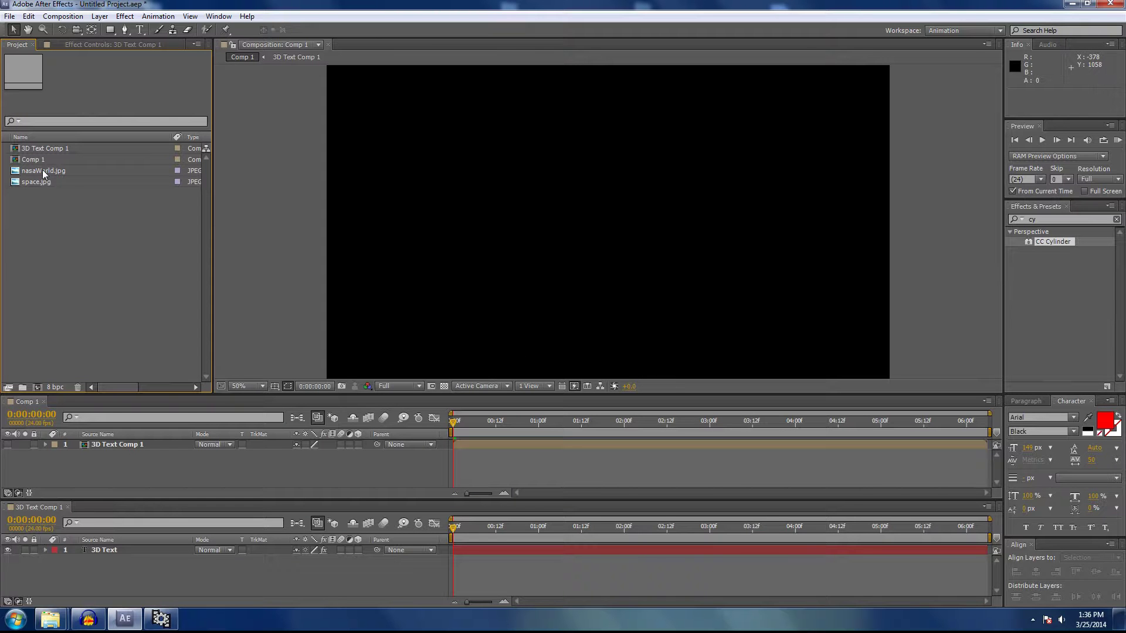
Place nasaWorld.jpg above space.jpg in Comp 1 and select the nasaWorld.jpg layer.
{"action": "left_click_drag", "start_coordinate": [42, 170], "coordinate": [108, 460]}
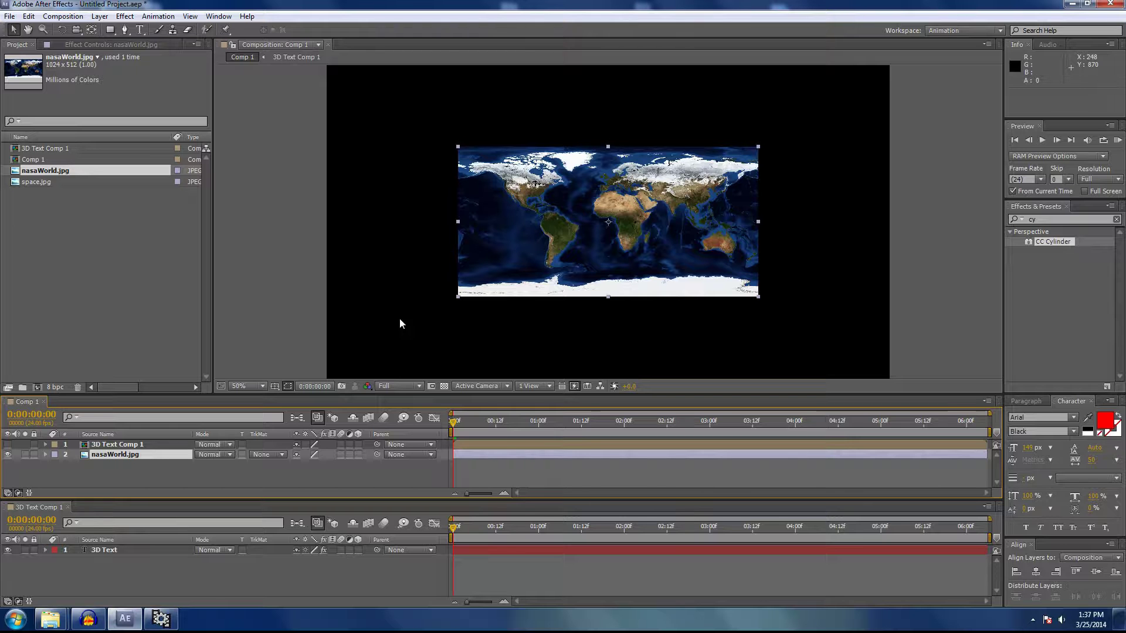
{"action": "left_click", "coordinate": [507, 218]}
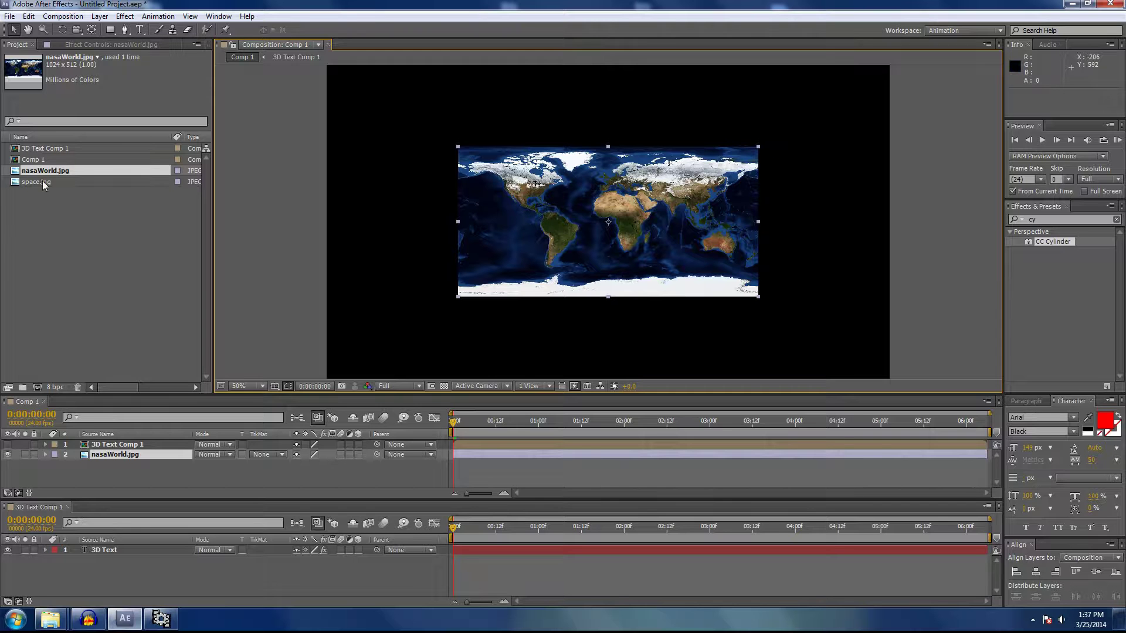
{"action": "left_click_drag", "start_coordinate": [42, 181], "coordinate": [89, 474]}
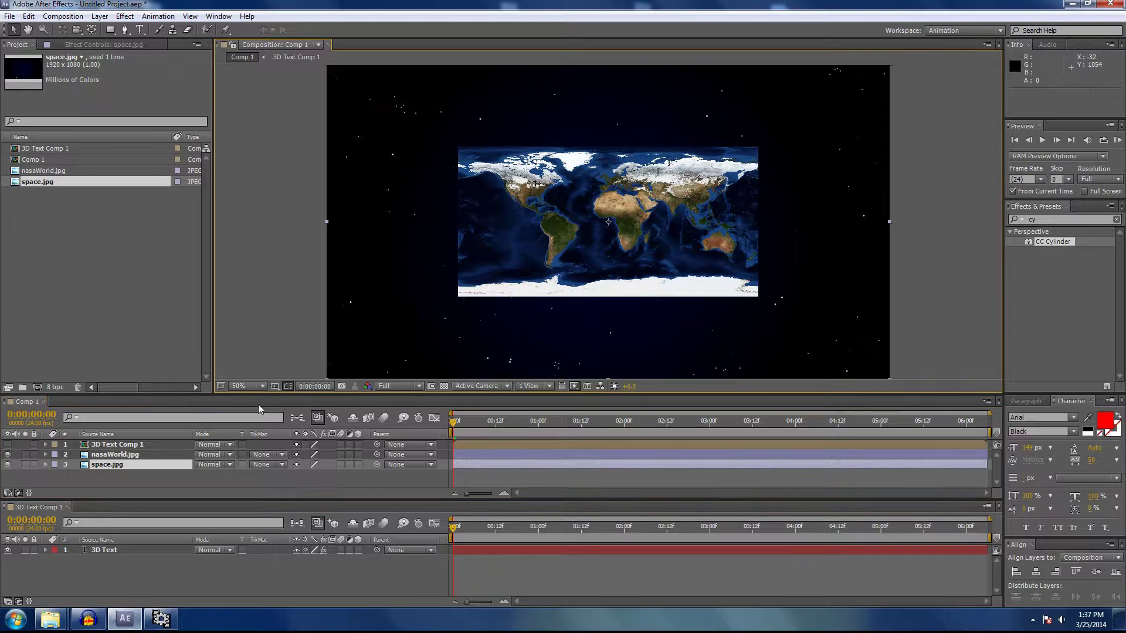
{"action": "left_click", "coordinate": [115, 454]}
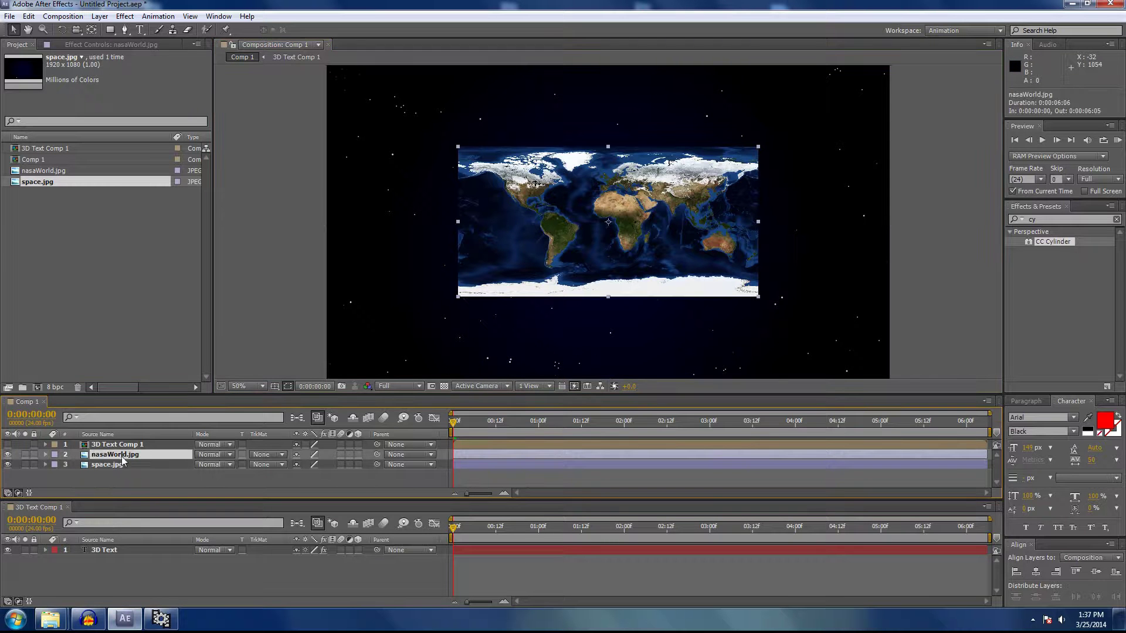
Search 'sph' and apply Perspective > CC Sphere to the nasaWorld.jpg layer.
{"action": "left_click", "coordinate": [1064, 219]}
{"action": "key", "text": "BackSpace"}
{"action": "key", "text": "BackSpace"}
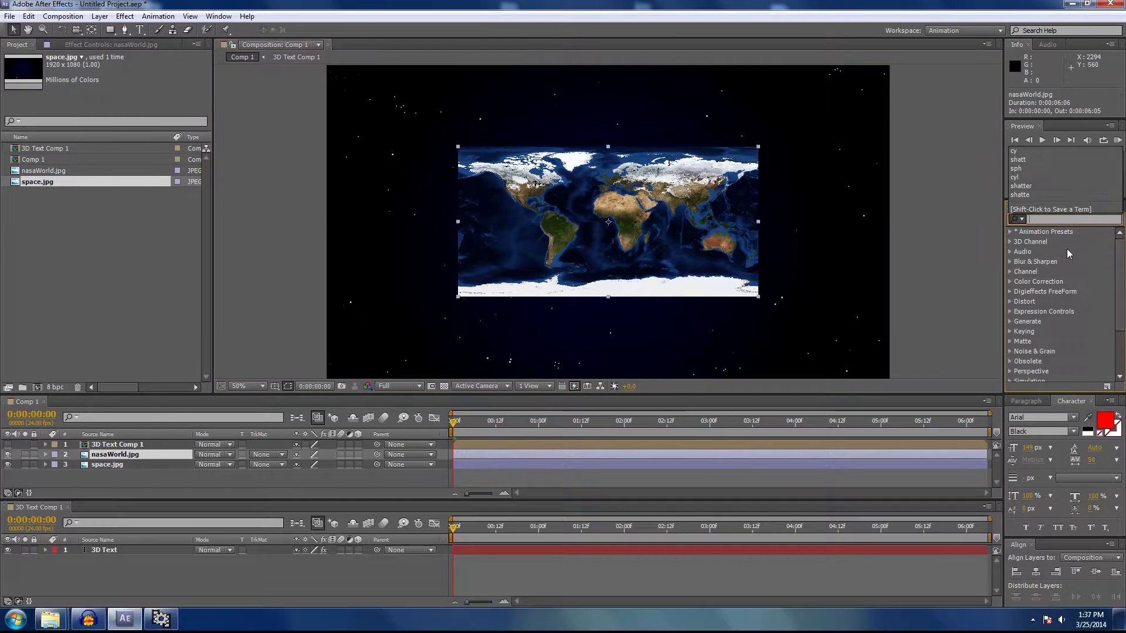
{"action": "type", "text": "sph"}
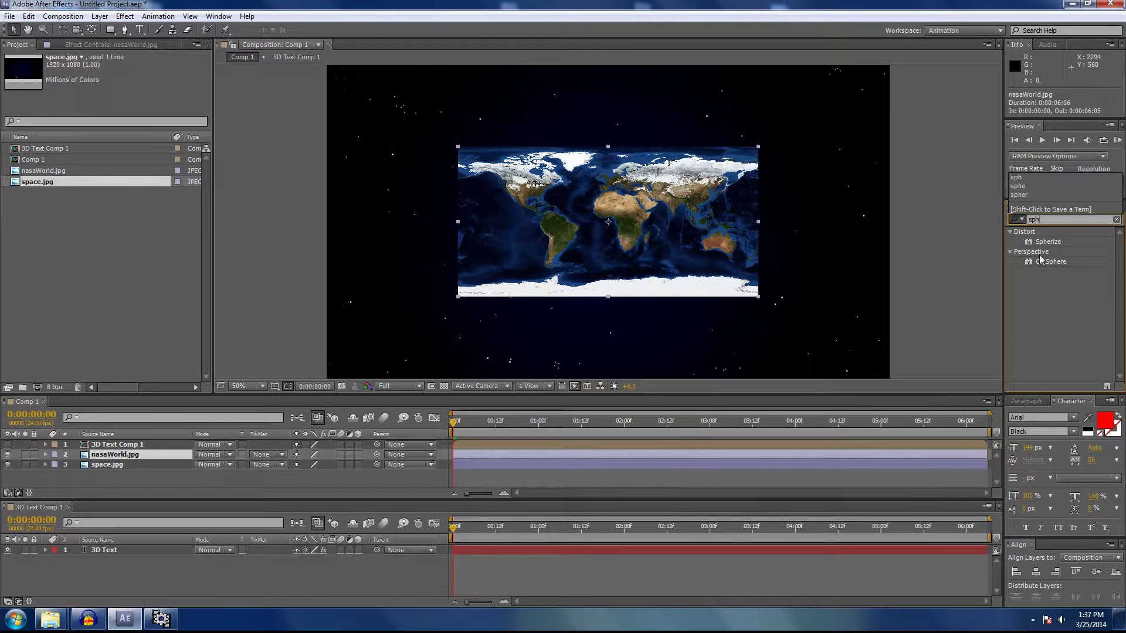
{"action": "left_click_drag", "start_coordinate": [1050, 262], "coordinate": [113, 459]}
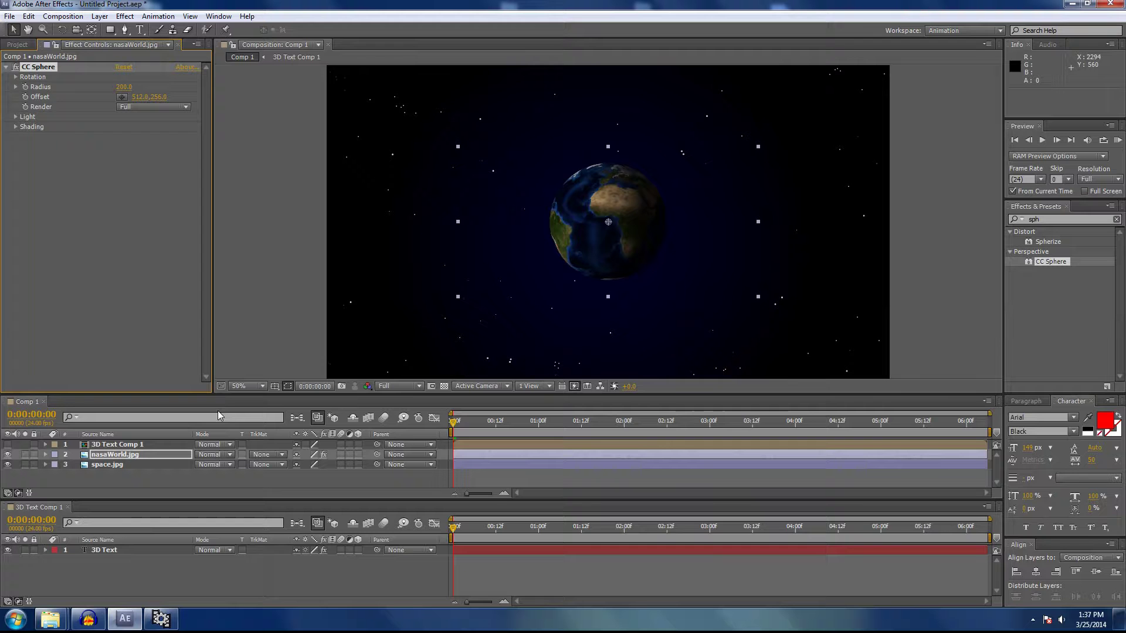
Enlarge the CC Sphere globe and set Rotation X −36°, Rotation Y +77° to face North America.
{"action": "left_click", "coordinate": [16, 78]}
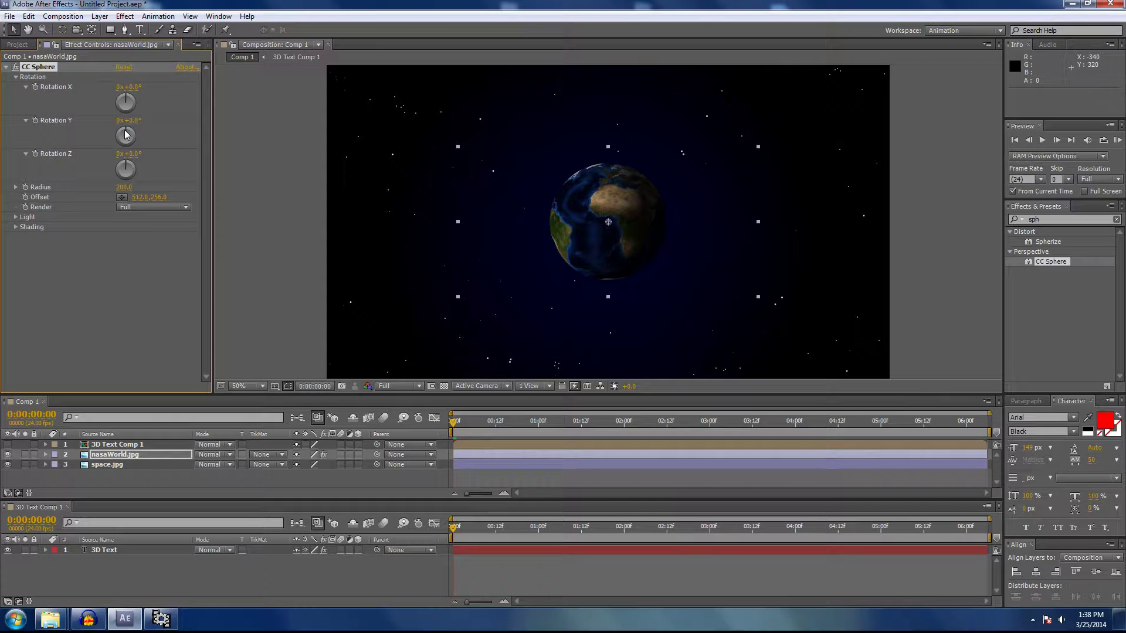
{"action": "mouse_move", "coordinate": [125, 135]}
{"action": "left_mouse_down"}
{"action": "mouse_move", "coordinate": [157, 138]}
{"action": "mouse_move", "coordinate": [146, 168]}
{"action": "mouse_move", "coordinate": [113, 139]}
{"action": "mouse_move", "coordinate": [144, 146]}
{"action": "mouse_move", "coordinate": [117, 108]}
{"action": "mouse_move", "coordinate": [127, 126]}
{"action": "left_mouse_up"}
{"action": "left_click_drag", "start_coordinate": [122, 190], "coordinate": [254, 186]}
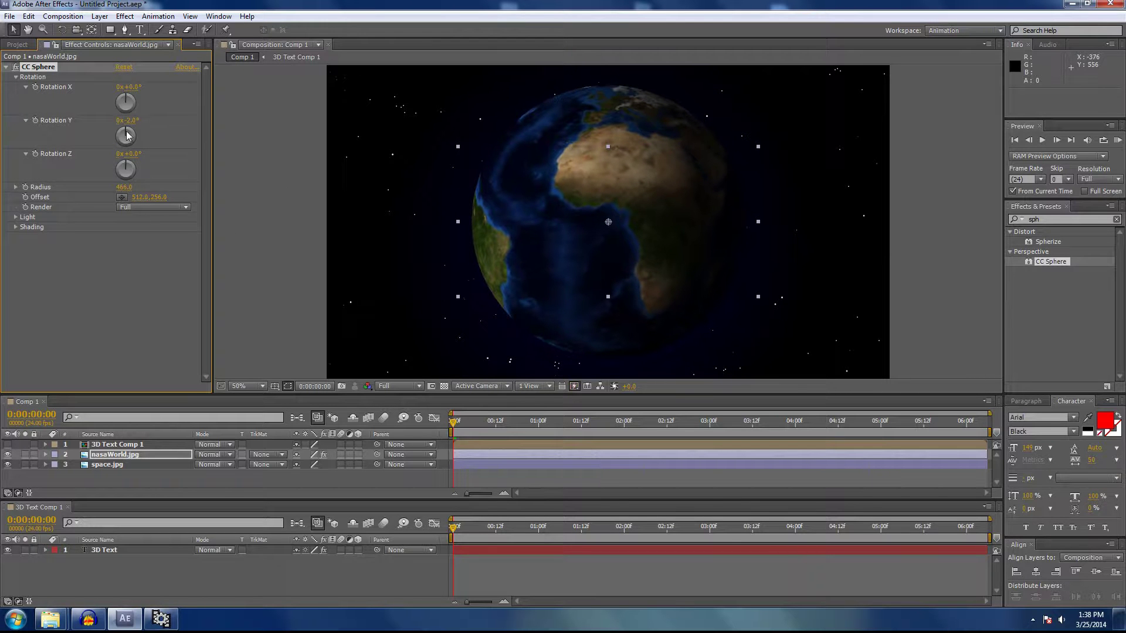
{"action": "mouse_move", "coordinate": [124, 134]}
{"action": "left_mouse_down"}
{"action": "mouse_move", "coordinate": [176, 137]}
{"action": "mouse_move", "coordinate": [142, 138]}
{"action": "left_mouse_up"}
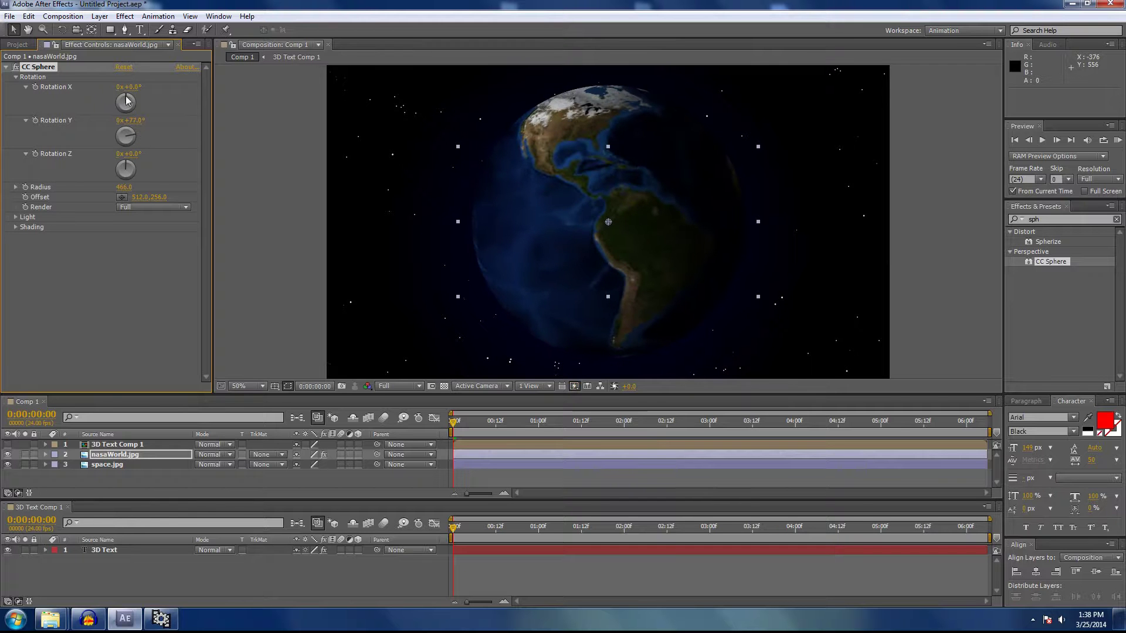
{"action": "left_click_drag", "start_coordinate": [127, 98], "coordinate": [122, 100]}
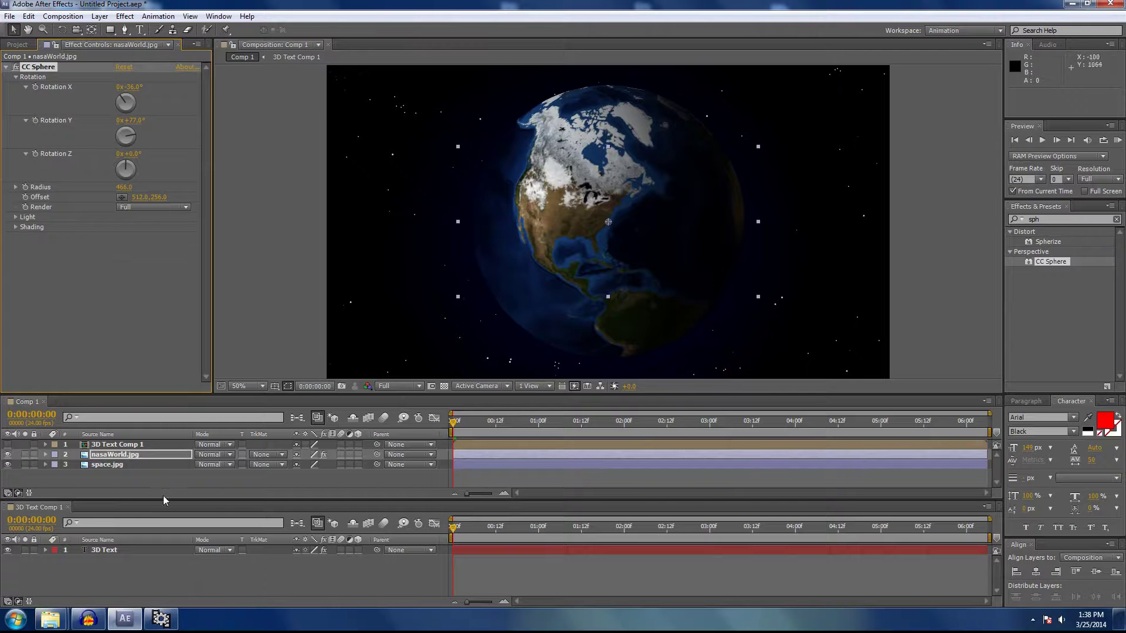
{"action": "left_click", "coordinate": [263, 284]}
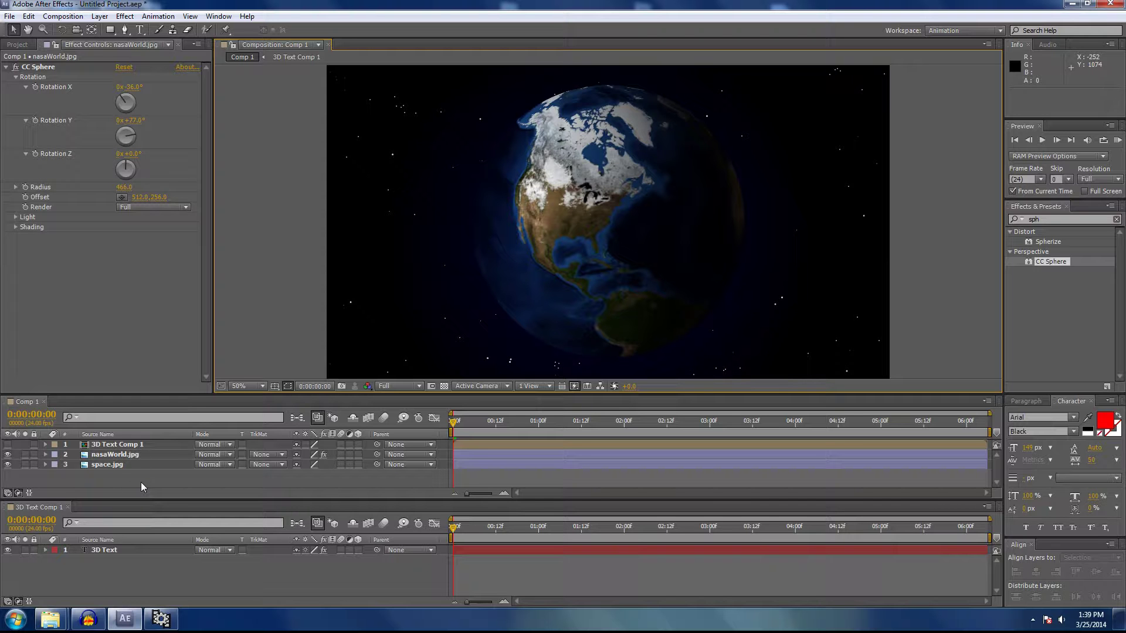
{"action": "left_click", "coordinate": [108, 480]}
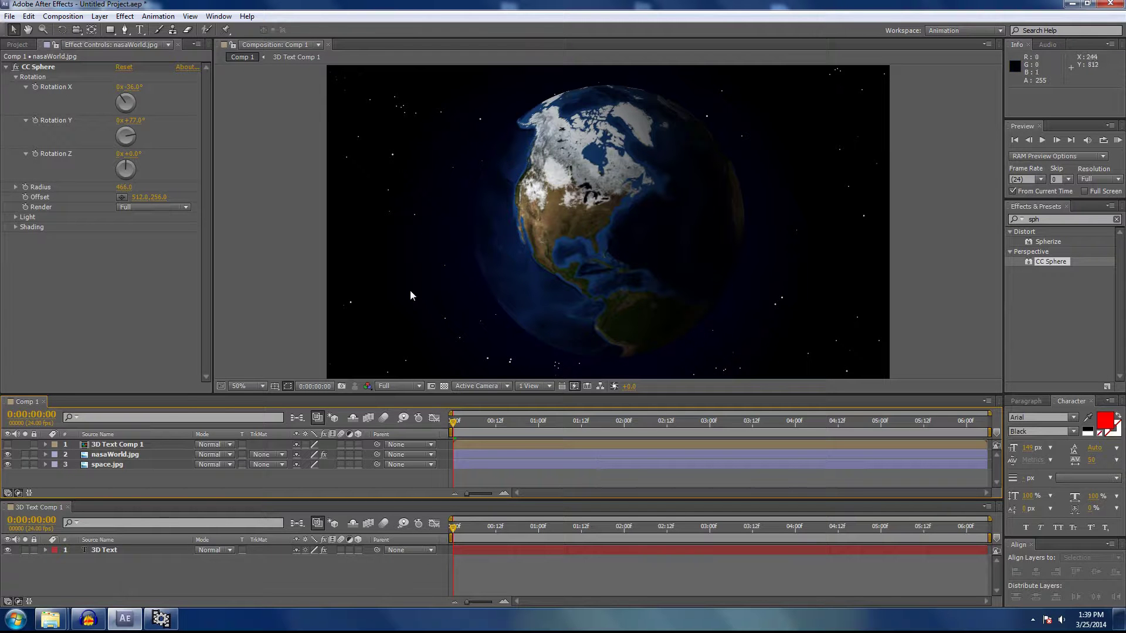
Add a full-frame 1920×1080 white solid, White Solid 1, on top of Comp 1 and enlarge the timeline.
{"action": "right_click", "coordinate": [127, 480]}
{"action": "mouse_move", "coordinate": [147, 486]}
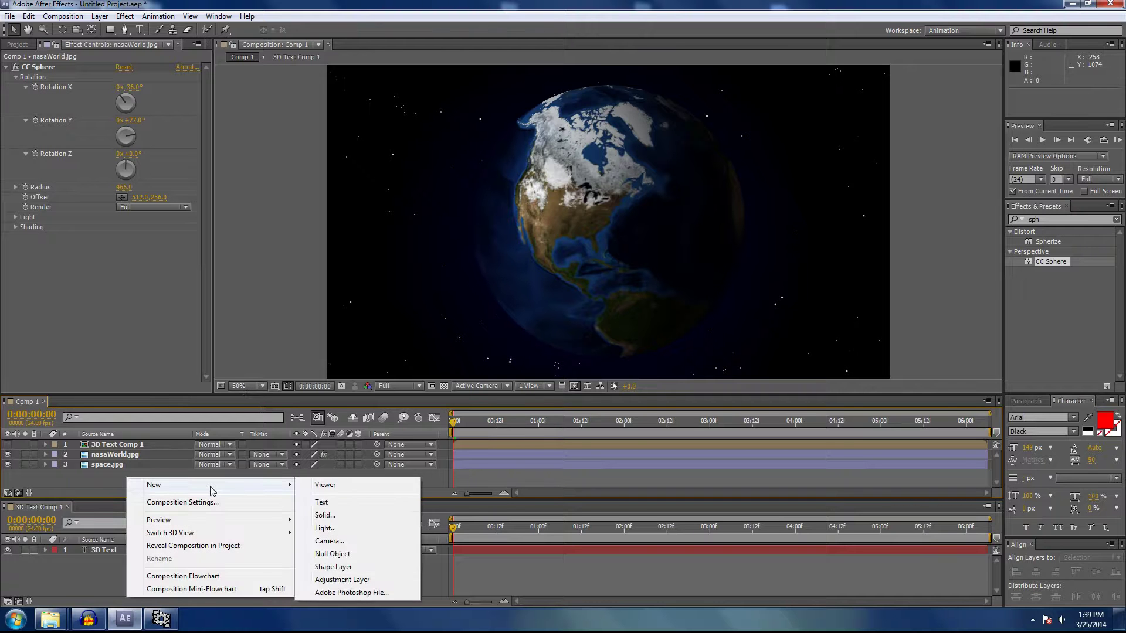
{"action": "left_click", "coordinate": [323, 515]}
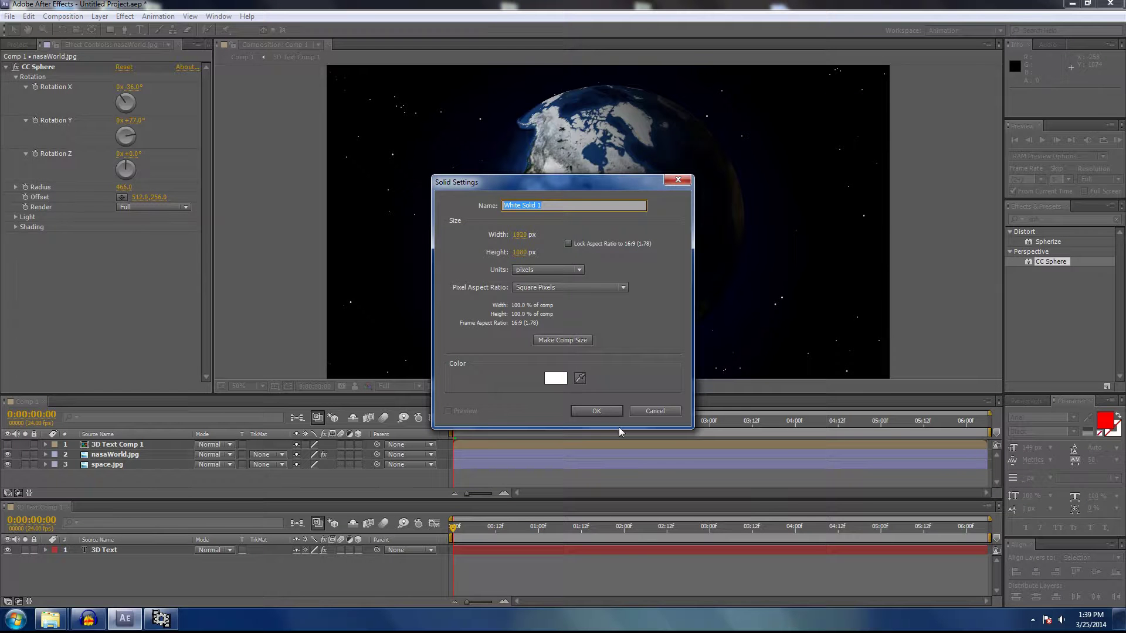
{"action": "left_click", "coordinate": [593, 411]}
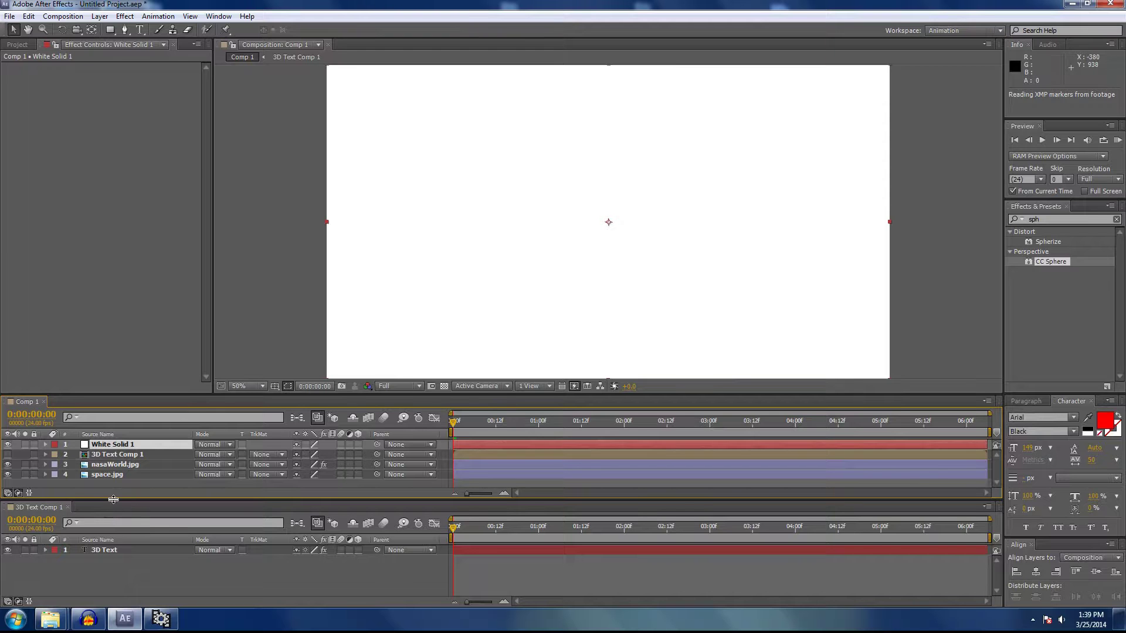
{"action": "left_click_drag", "start_coordinate": [114, 502], "coordinate": [125, 536]}
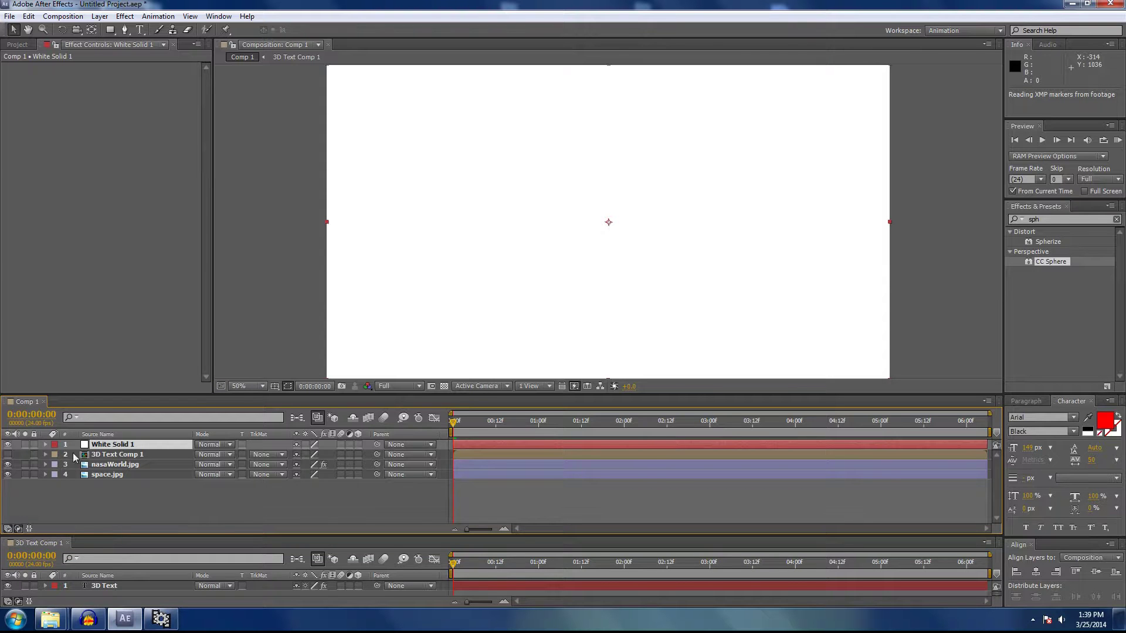
Search Effects & Presets for 'shatter' and apply Simulation > Shatter to White Solid 1.
{"action": "left_click", "coordinate": [181, 504]}
{"action": "left_click", "coordinate": [112, 448]}
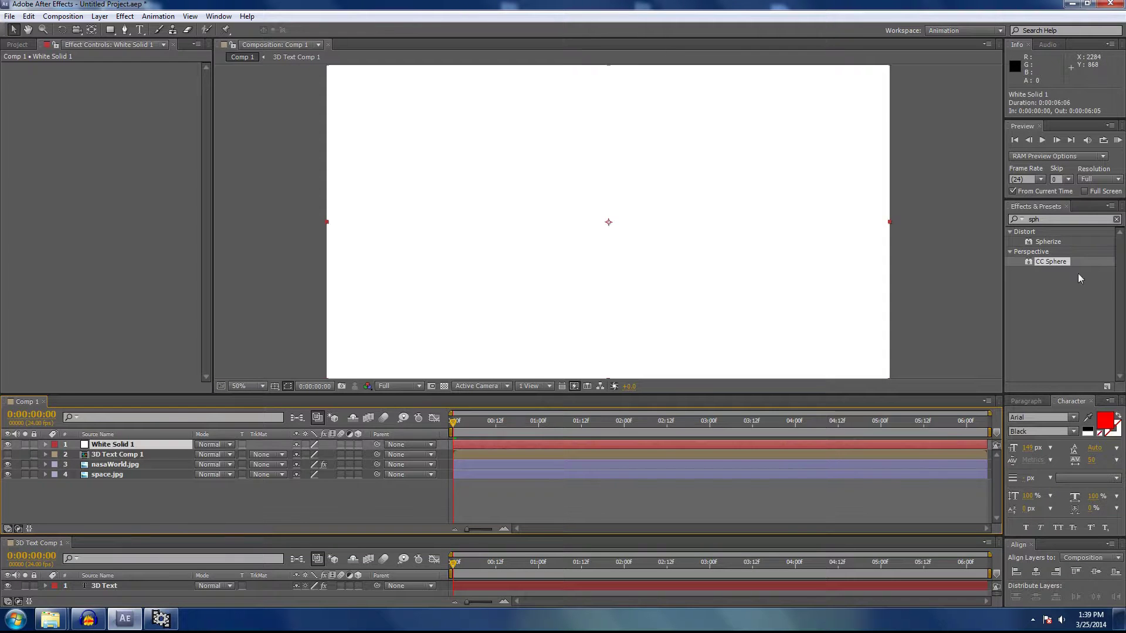
{"action": "left_click", "coordinate": [1048, 218]}
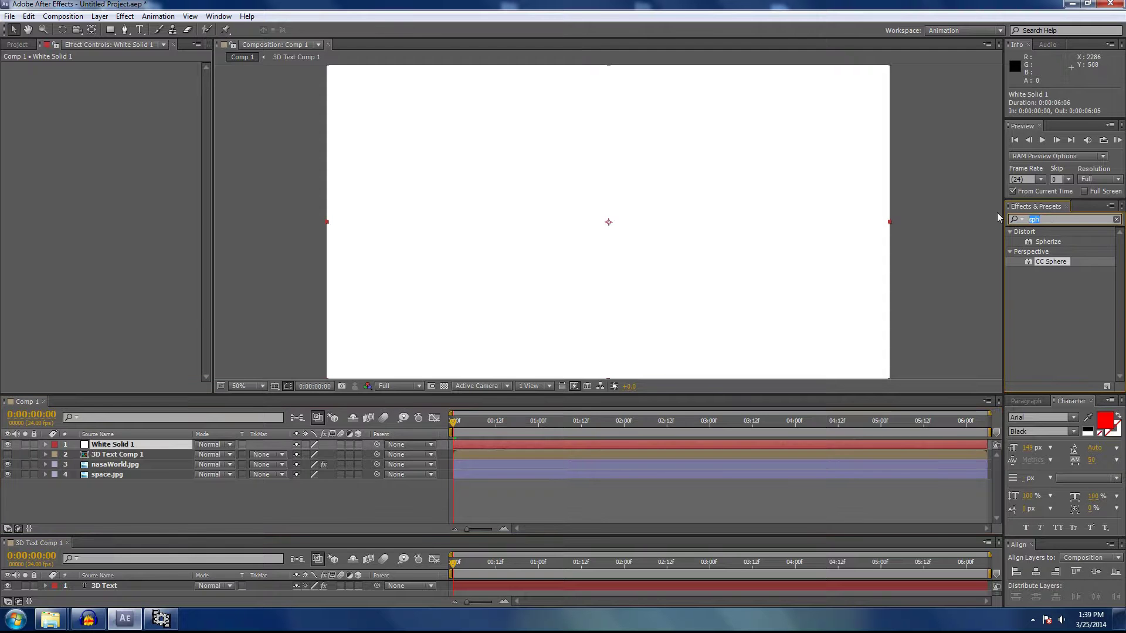
{"action": "type", "text": "shatter"}
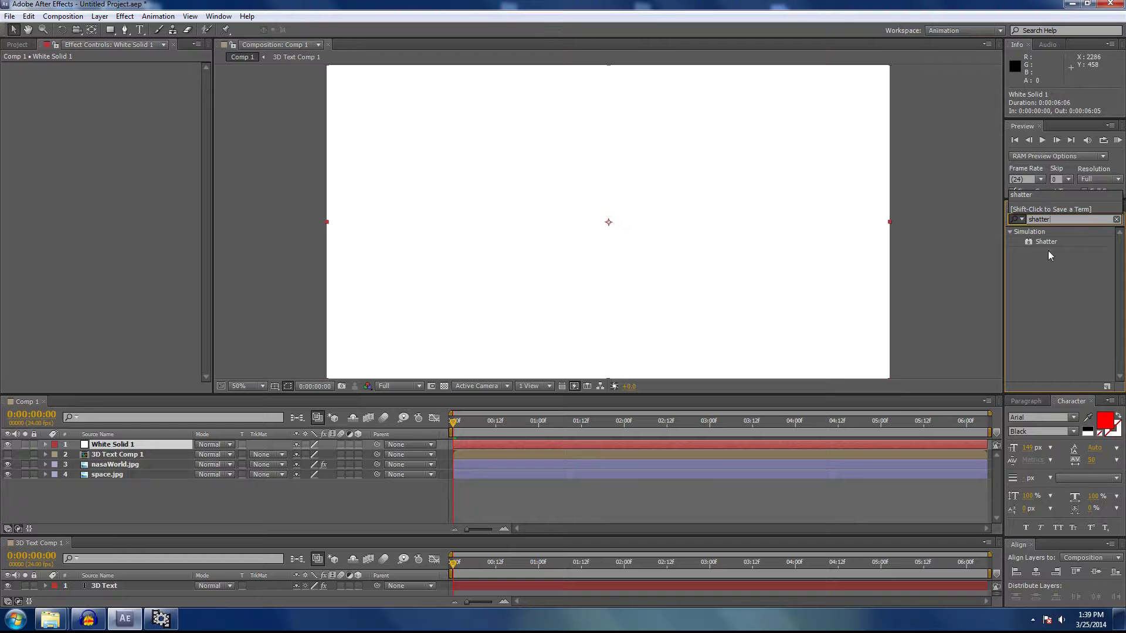
{"action": "left_click_drag", "start_coordinate": [1044, 244], "coordinate": [108, 449]}
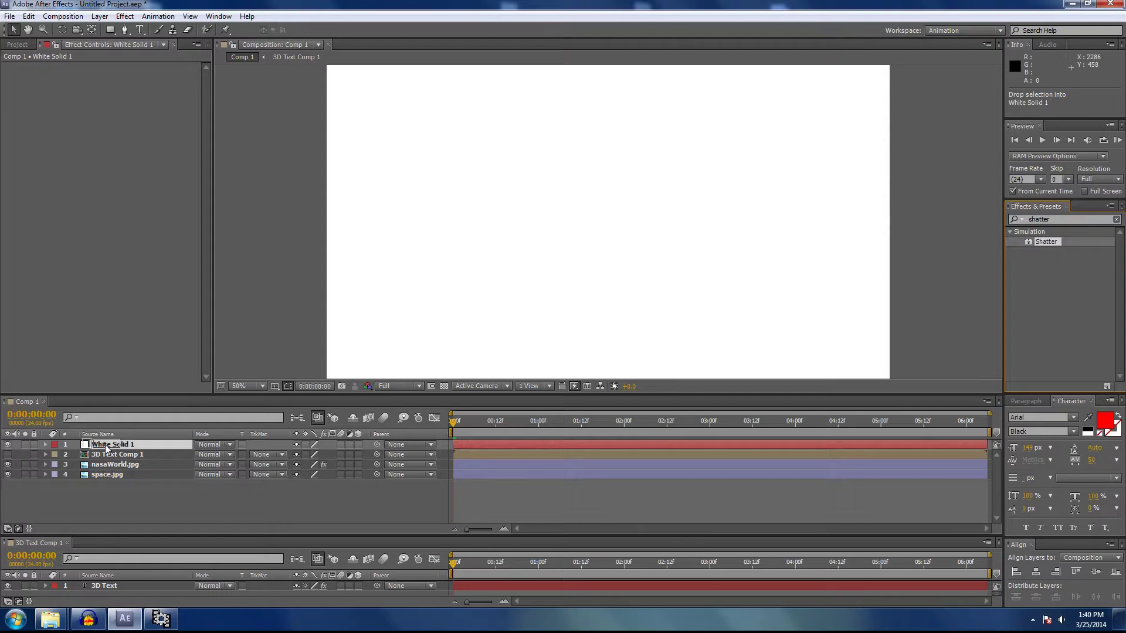
{"action": "left_click_drag", "start_coordinate": [107, 450], "coordinate": [106, 449]}
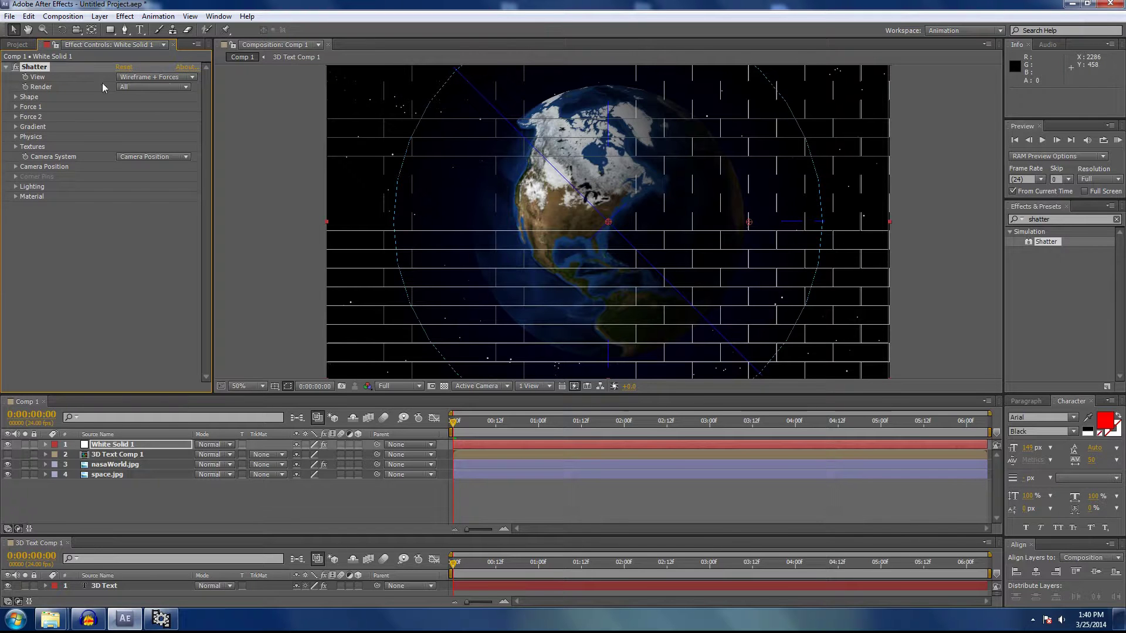
Set Shatter's View to Rendered and its Pattern to Custom, using 3D Text Comp 1 as the shatter map.
{"action": "left_click", "coordinate": [193, 78]}
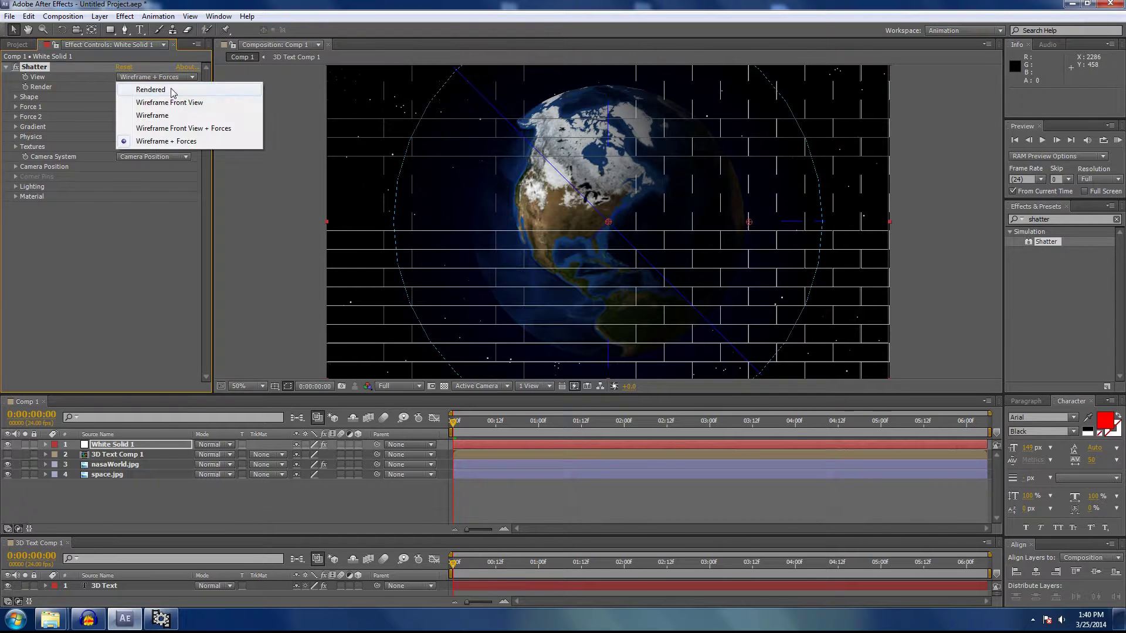
{"action": "left_click", "coordinate": [151, 90]}
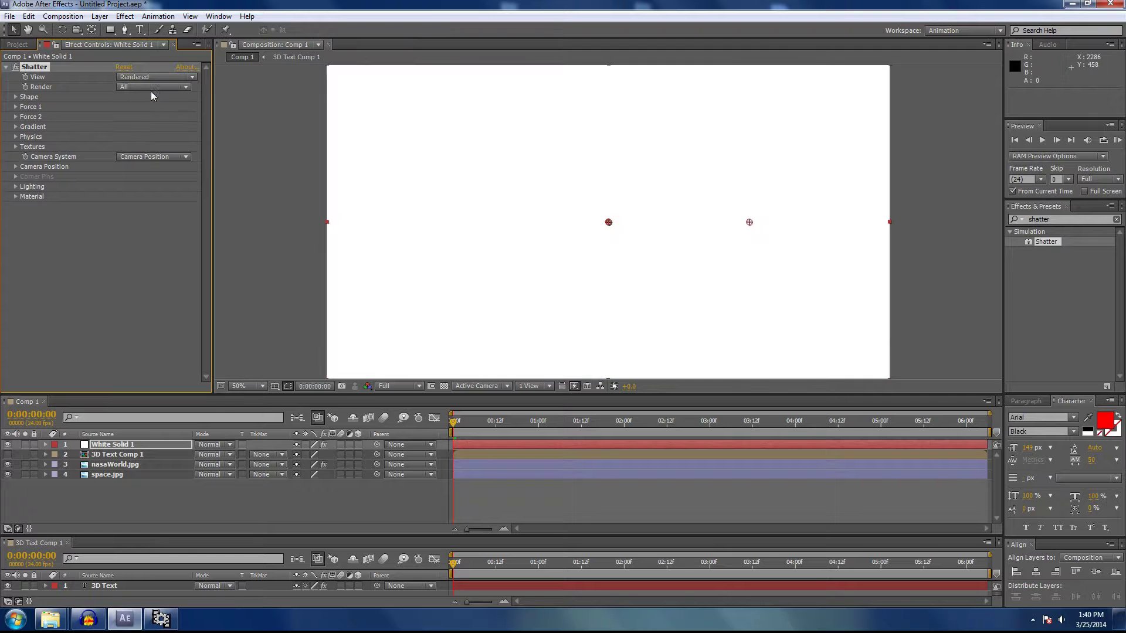
{"action": "left_click", "coordinate": [17, 97]}
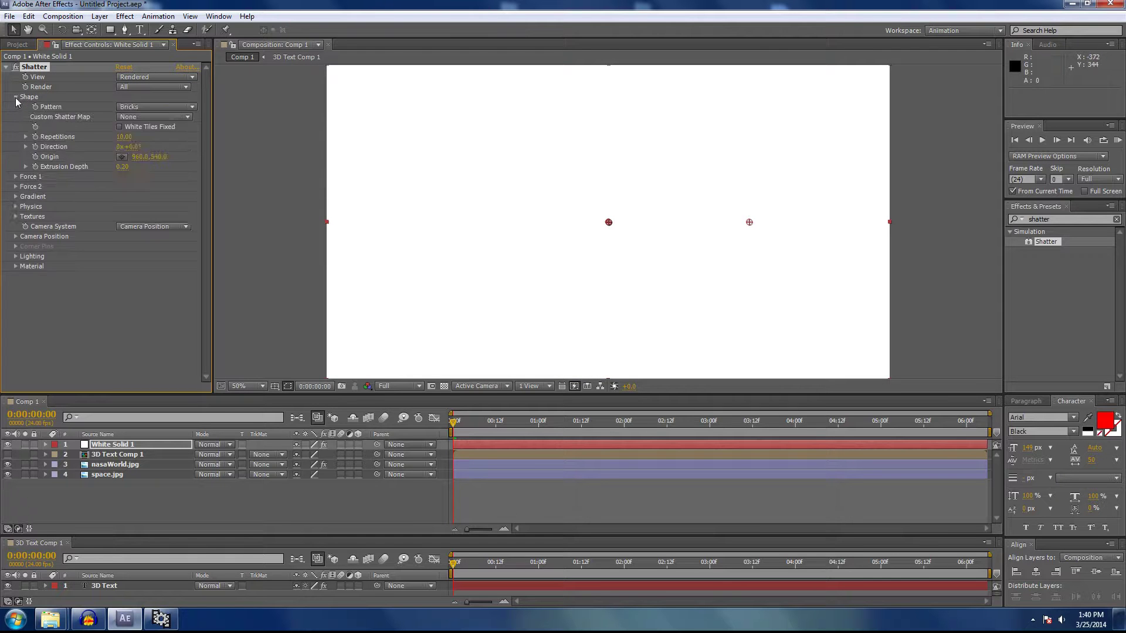
{"action": "left_click", "coordinate": [147, 106]}
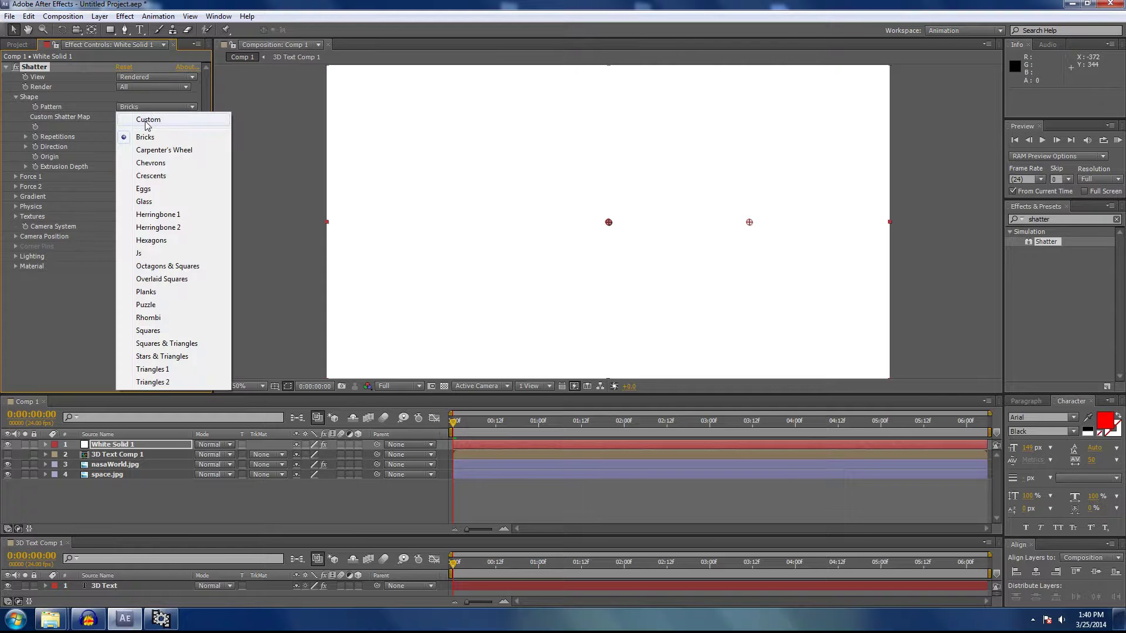
{"action": "left_click", "coordinate": [147, 121]}
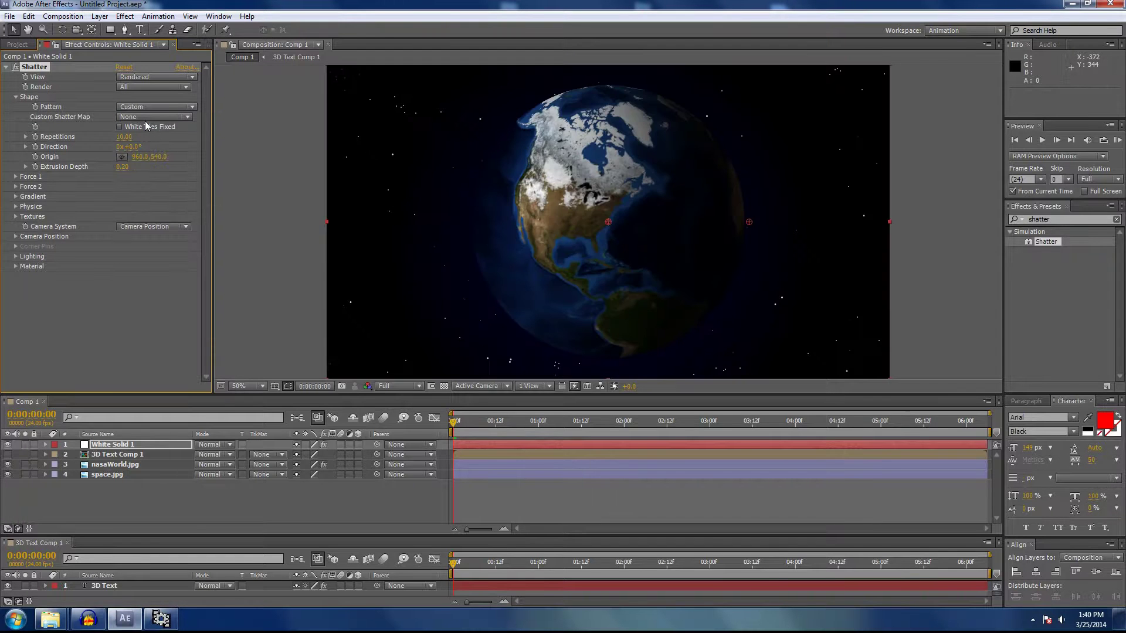
{"action": "left_click", "coordinate": [147, 118]}
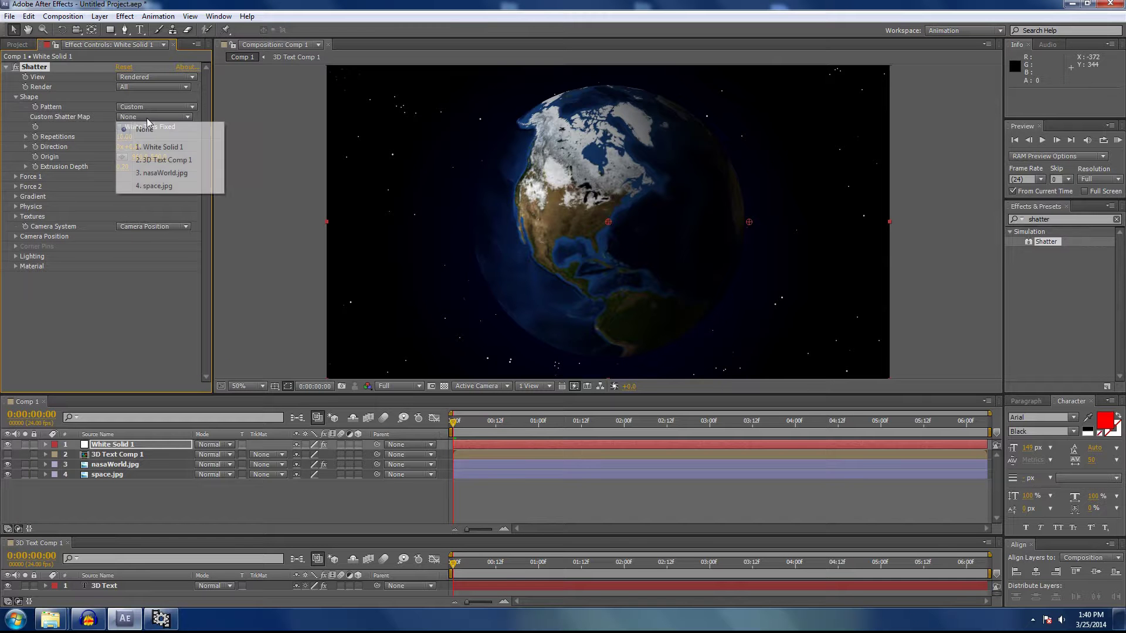
{"action": "left_click", "coordinate": [156, 161]}
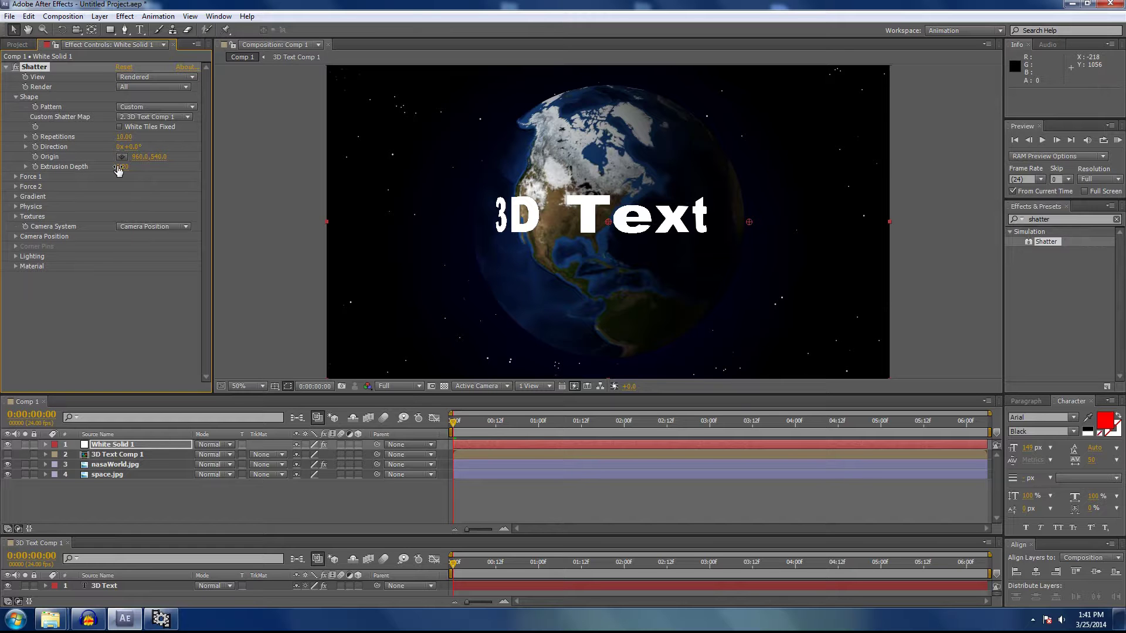
Raise Shatter's Extrusion Depth to 0.91, checking at 100% zoom before returning to 50%.
{"action": "left_click_drag", "start_coordinate": [119, 170], "coordinate": [174, 170]}
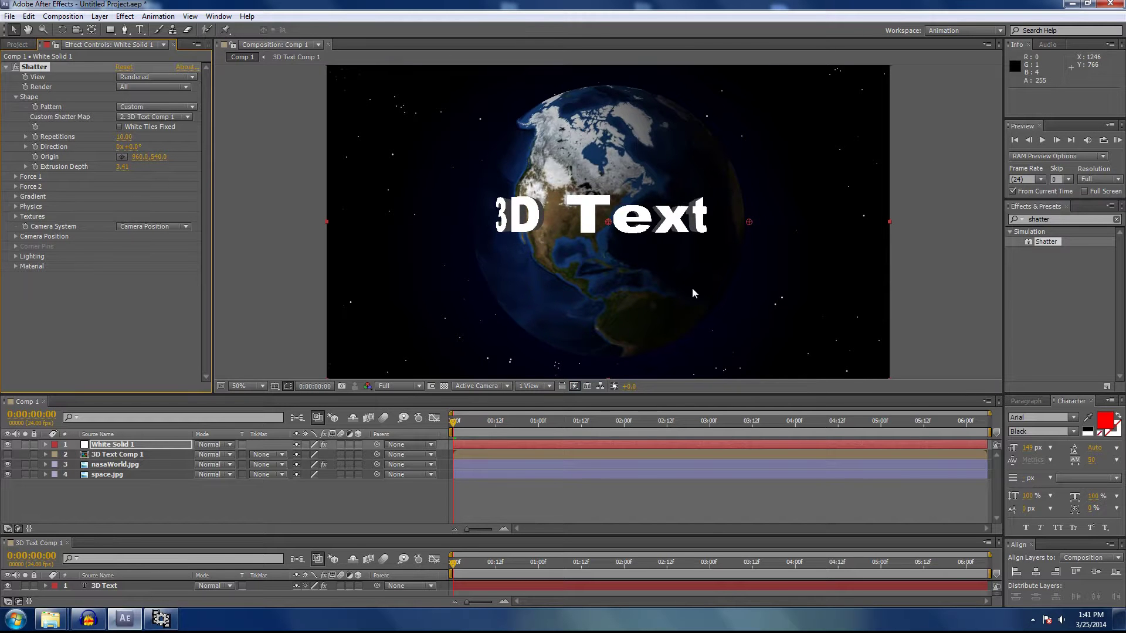
{"action": "key", "text": "period"}
{"action": "key", "text": "period"}
{"action": "key", "text": "comma"}
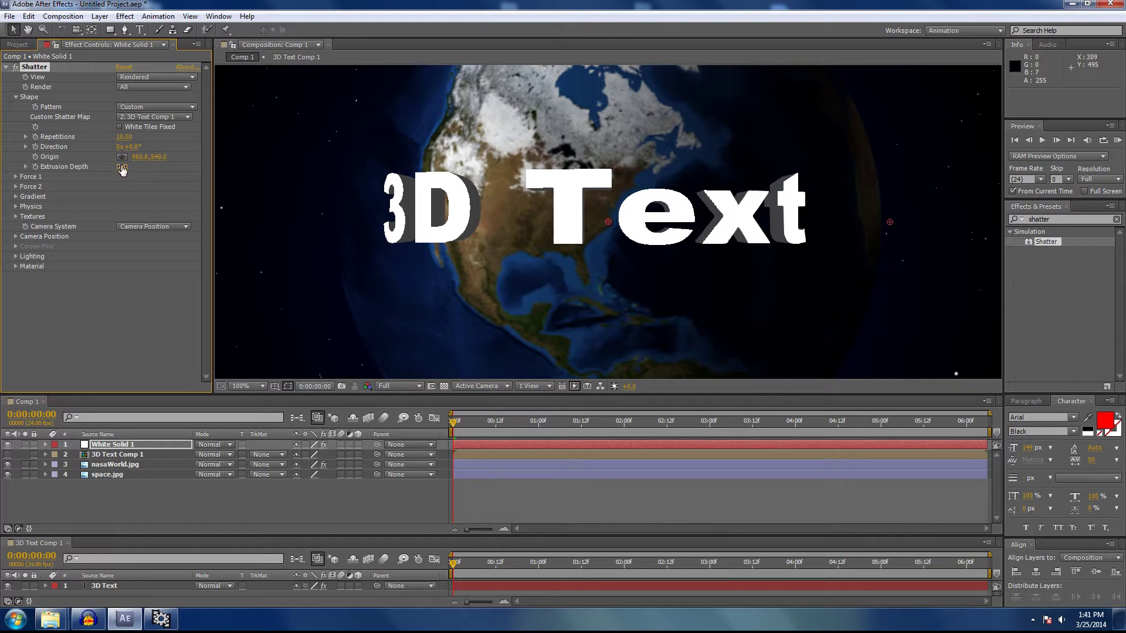
{"action": "left_click_drag", "start_coordinate": [122, 166], "coordinate": [329, 167]}
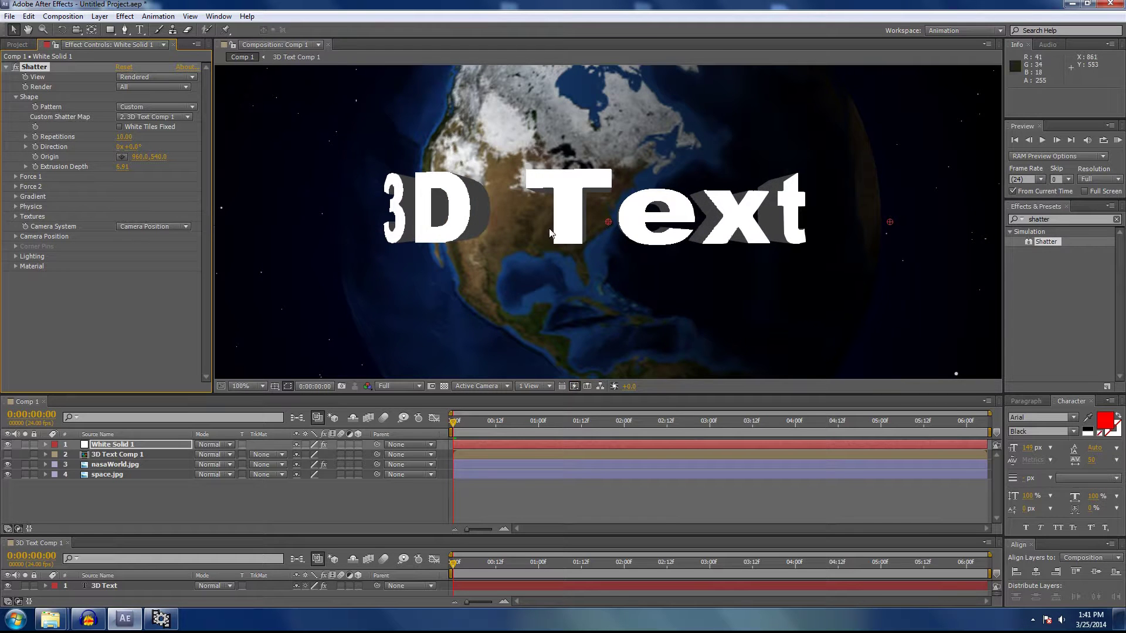
{"action": "key", "text": "comma"}
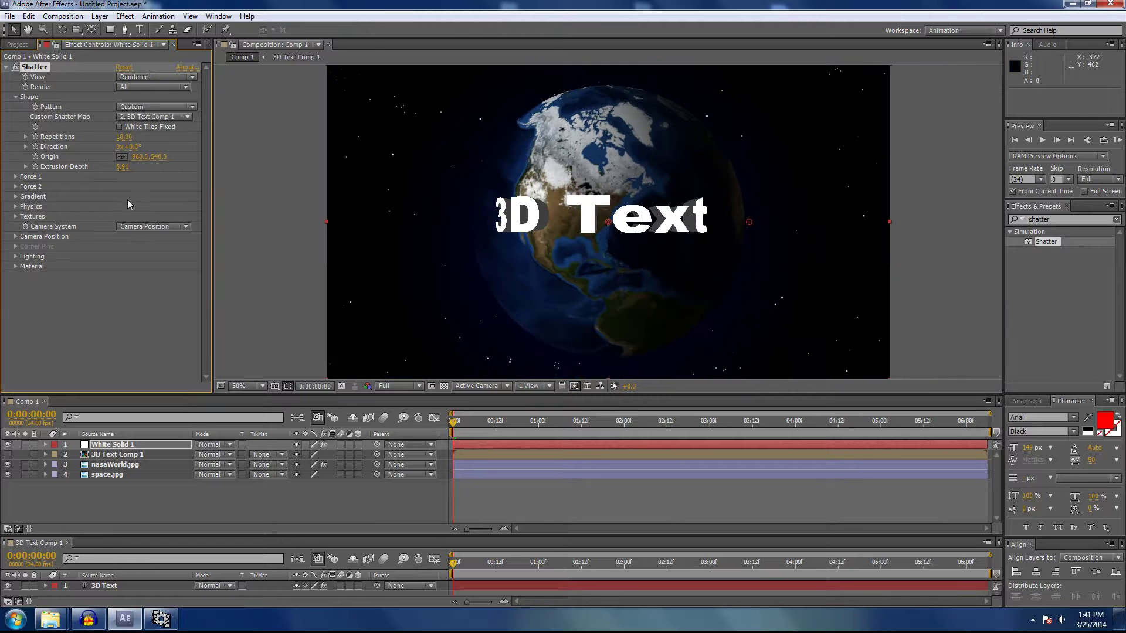
{"action": "left_click", "coordinate": [16, 237]}
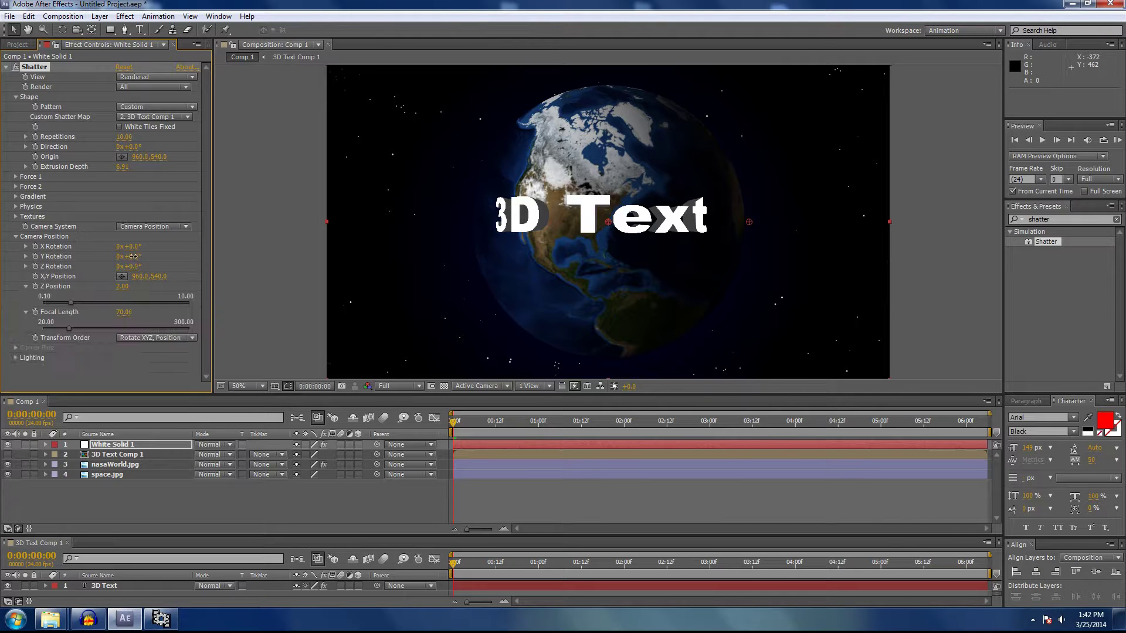
{"action": "mouse_move", "coordinate": [131, 261]}
{"action": "left_mouse_down"}
{"action": "mouse_move", "coordinate": [100, 256]}
{"action": "mouse_move", "coordinate": [166, 252]}
{"action": "mouse_move", "coordinate": [92, 246]}
{"action": "mouse_move", "coordinate": [131, 249]}
{"action": "left_mouse_up"}
{"action": "left_click", "coordinate": [29, 16]}
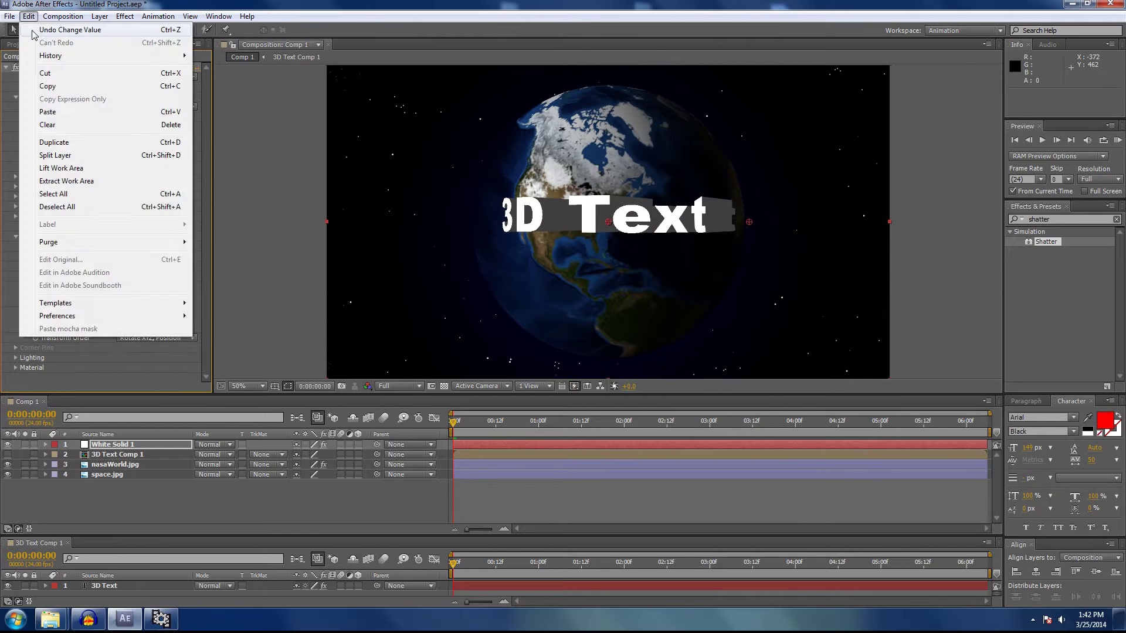
{"action": "left_click", "coordinate": [32, 30]}
{"action": "left_click_drag", "start_coordinate": [132, 246], "coordinate": [142, 244]}
{"action": "left_click", "coordinate": [29, 17]}
{"action": "left_click", "coordinate": [32, 30]}
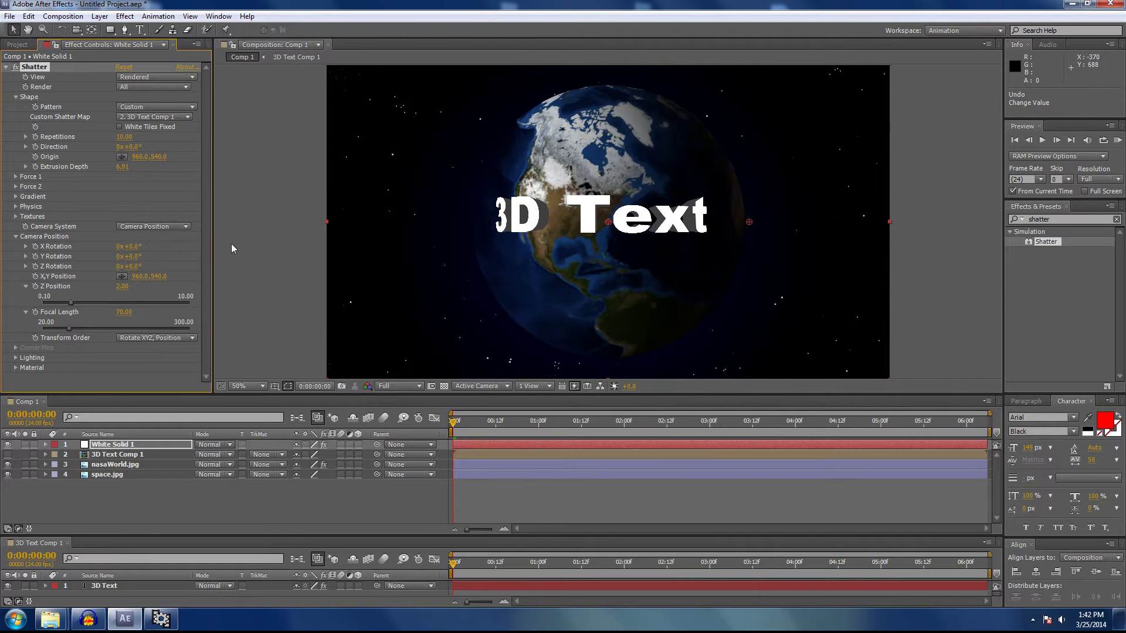
{"action": "left_click", "coordinate": [8, 68]}
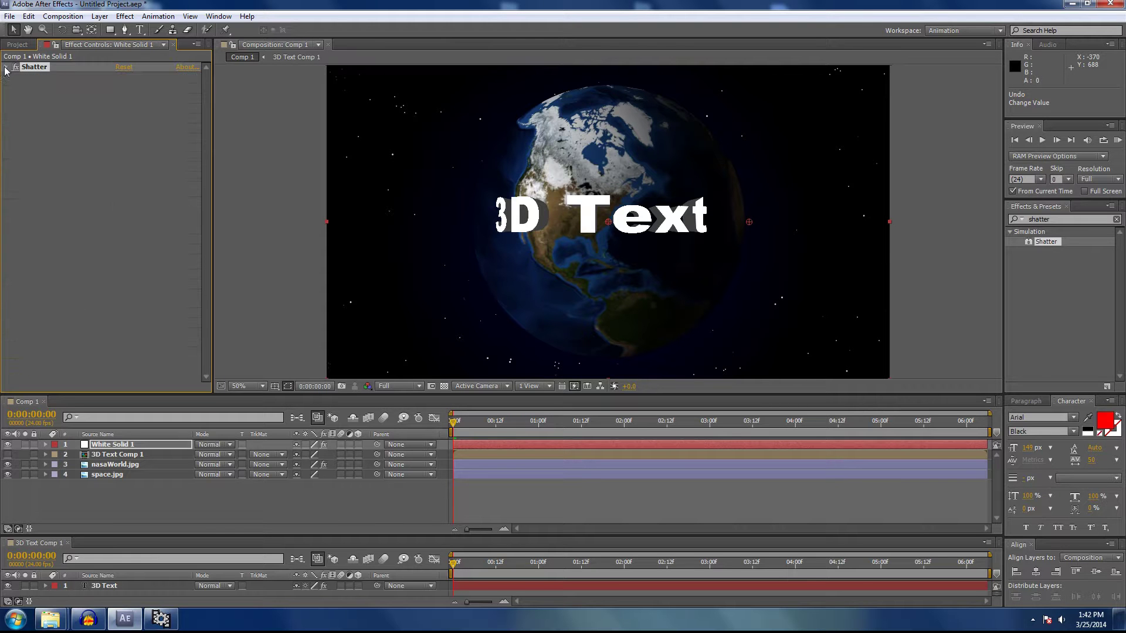
{"action": "left_click", "coordinate": [128, 497]}
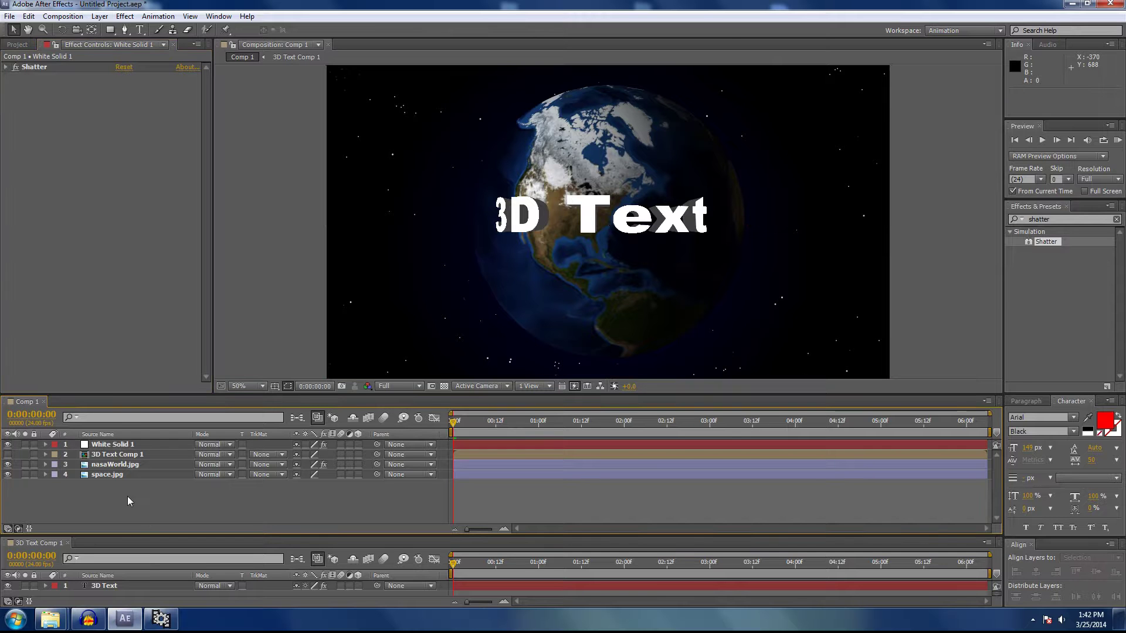
{"action": "left_click_drag", "start_coordinate": [142, 535], "coordinate": [149, 507]}
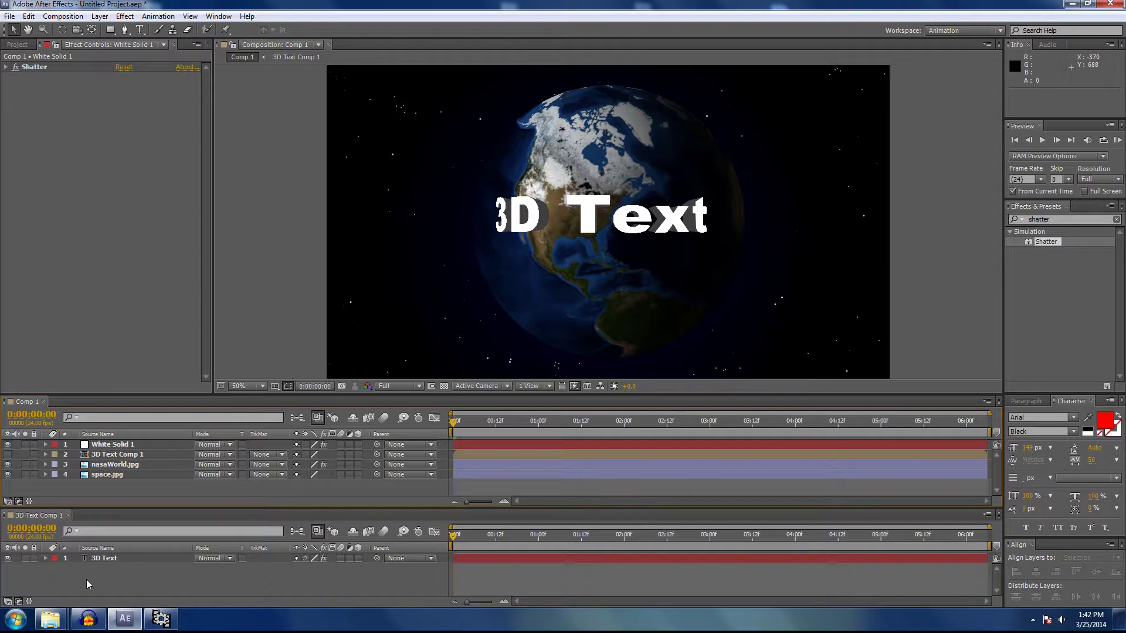
In 3D Text Comp 1, widen the 3D Text layer's CC Cylinder Radius to 186.1% and enlarge the timelines.
{"action": "left_click", "coordinate": [64, 579]}
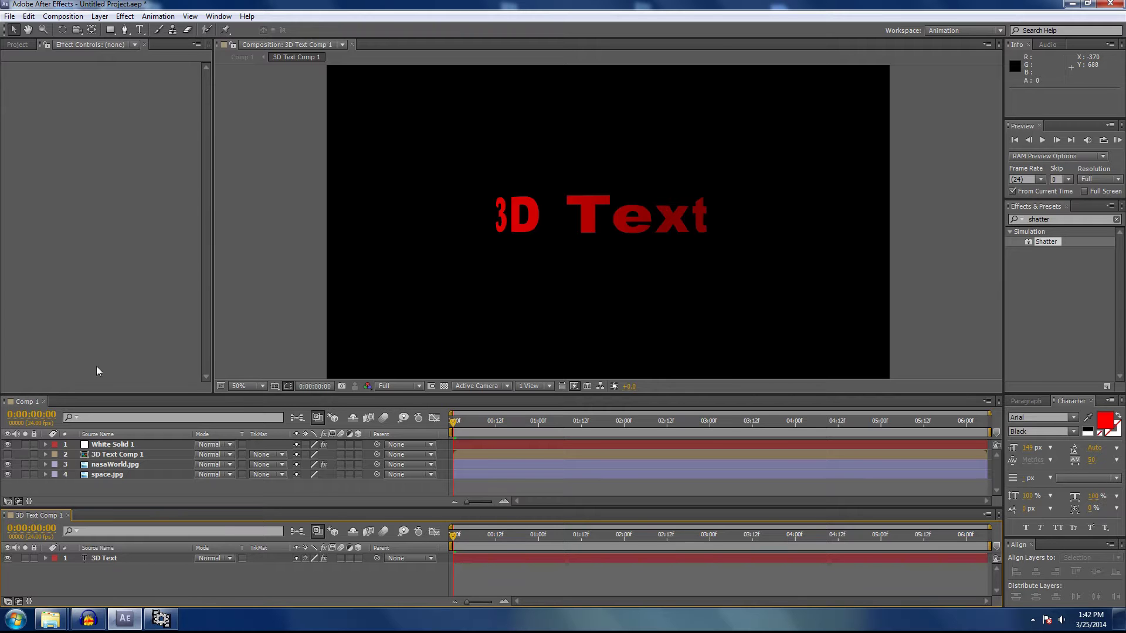
{"action": "left_click", "coordinate": [115, 558]}
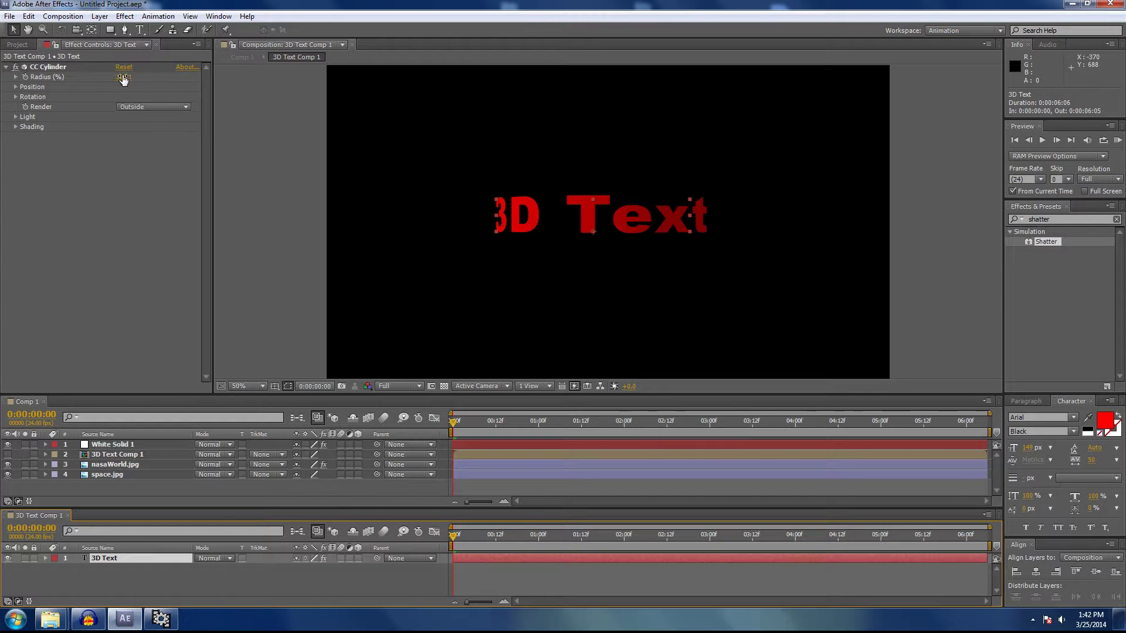
{"action": "left_click_drag", "start_coordinate": [123, 80], "coordinate": [164, 80]}
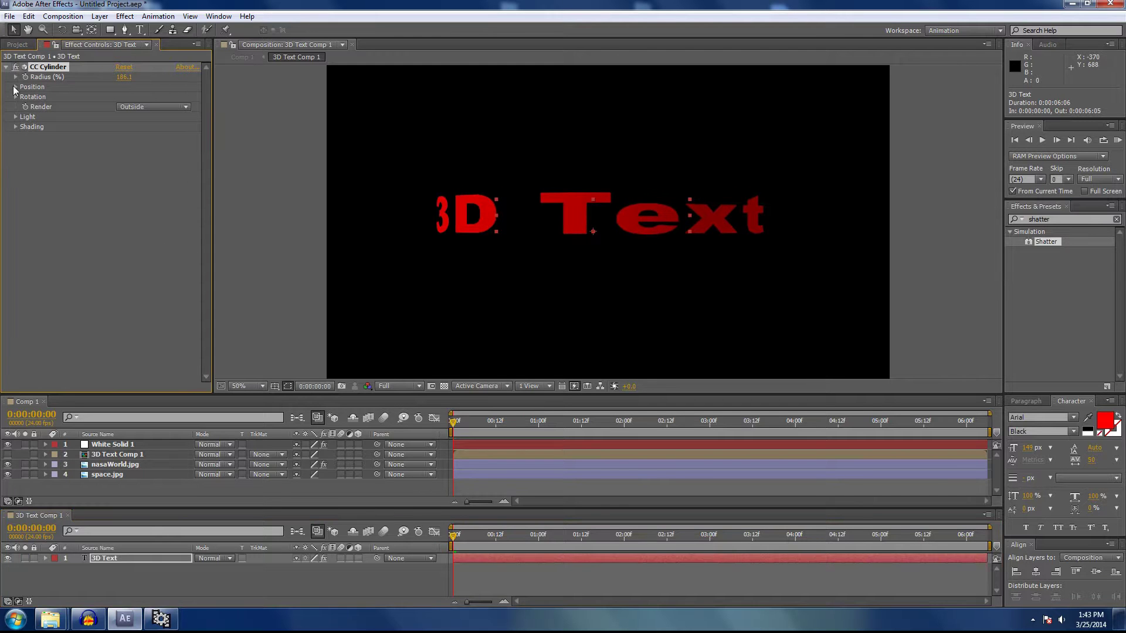
{"action": "left_click", "coordinate": [16, 87]}
{"action": "left_click", "coordinate": [16, 88]}
{"action": "left_click_drag", "start_coordinate": [161, 393], "coordinate": [154, 344]}
{"action": "left_click_drag", "start_coordinate": [192, 509], "coordinate": [184, 455]}
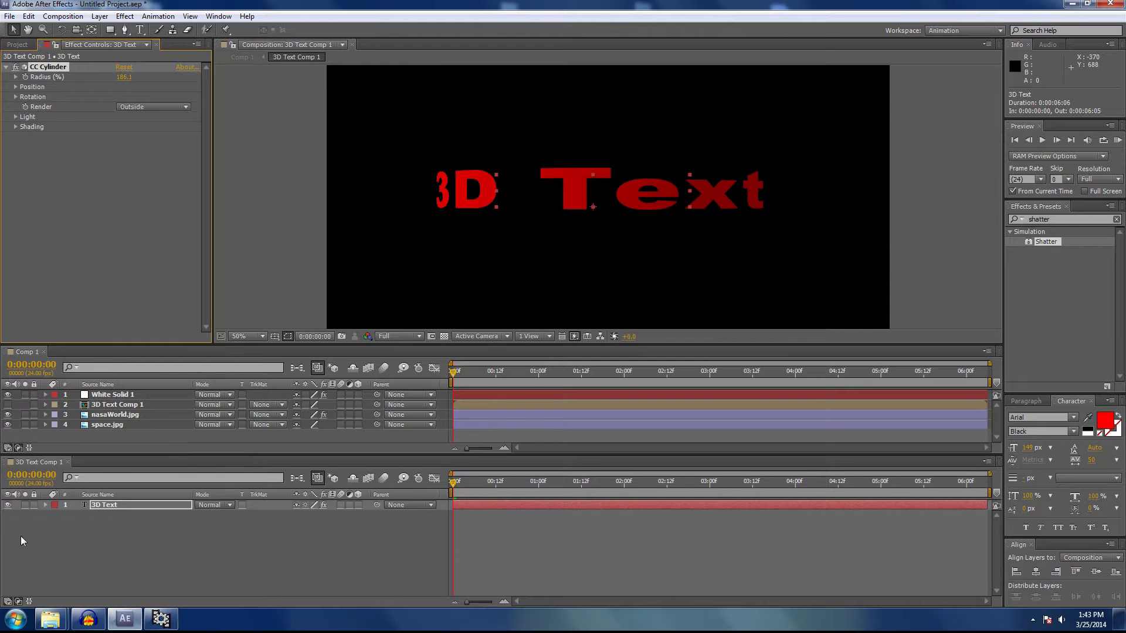
Twirl open the 3D Text layer's CC Cylinder Rotation X, Y and Z properties.
{"action": "left_click", "coordinate": [46, 505]}
{"action": "left_click", "coordinate": [61, 531]}
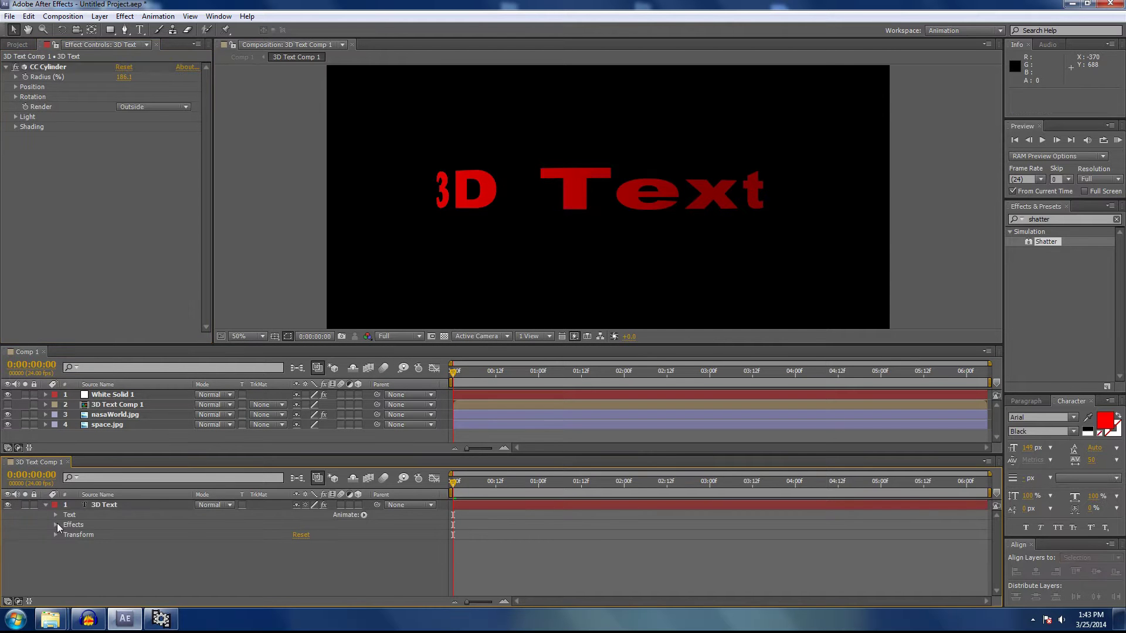
{"action": "left_click", "coordinate": [56, 525]}
{"action": "left_click", "coordinate": [65, 536]}
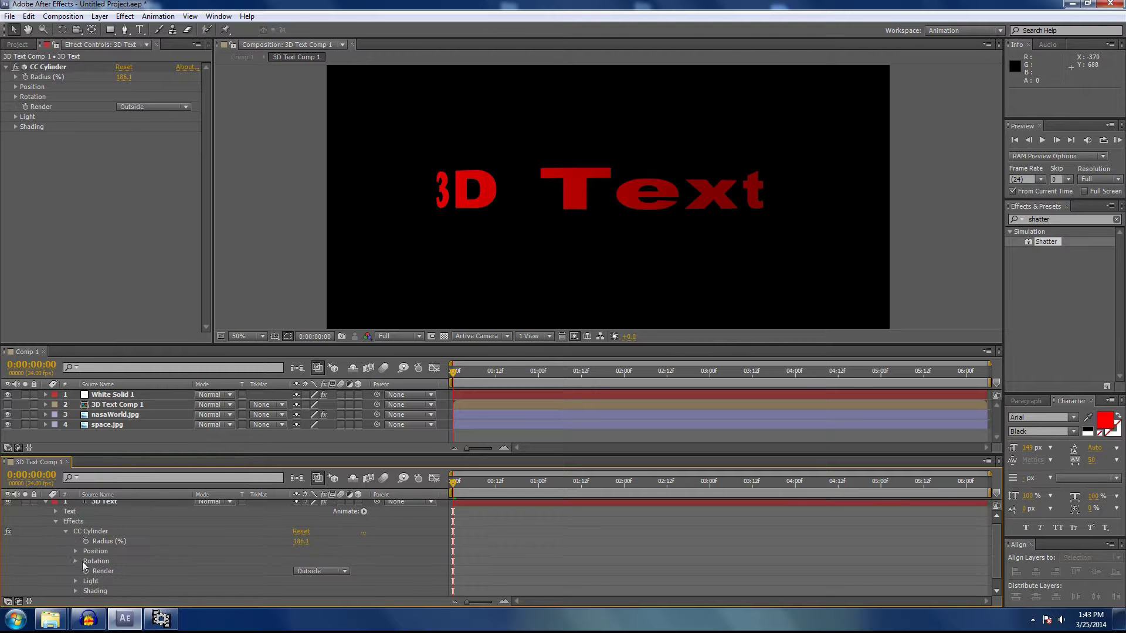
{"action": "left_click", "coordinate": [76, 561]}
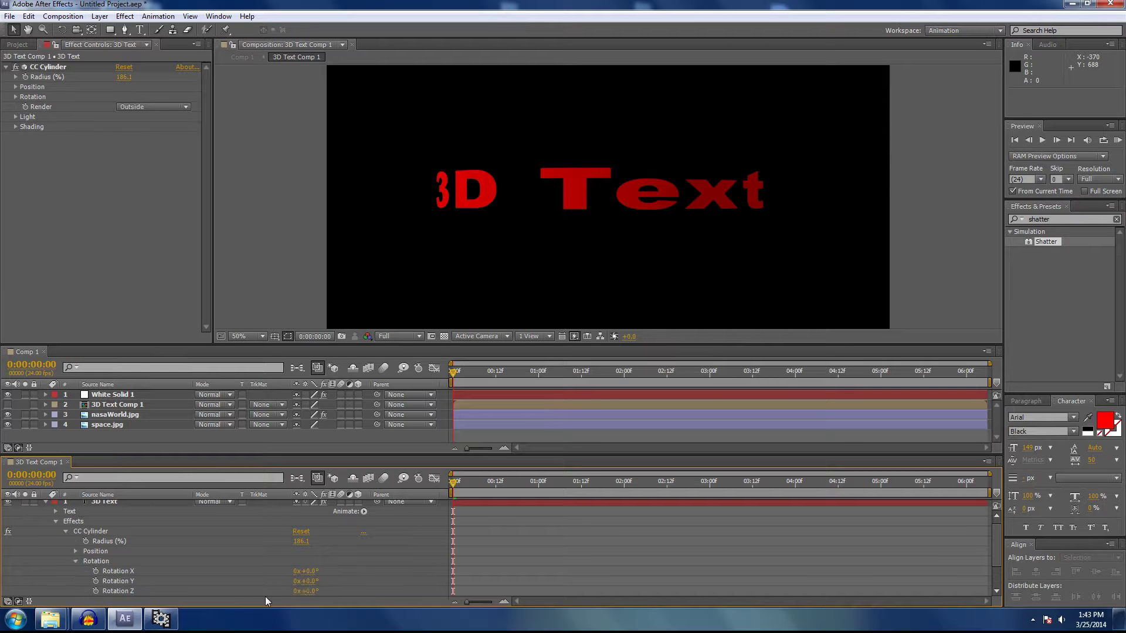
Test-scrub CC Cylinder's Rotation Y, then undo the change to return it to 0°.
{"action": "left_click_drag", "start_coordinate": [309, 585], "coordinate": [266, 554]}
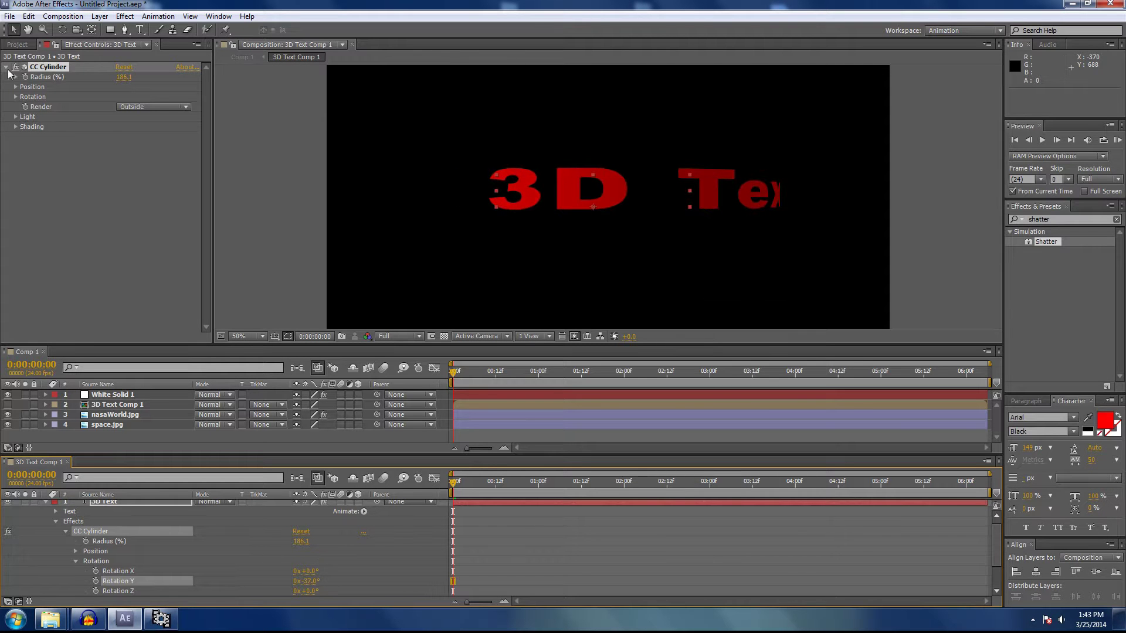
{"action": "left_click", "coordinate": [28, 16]}
{"action": "left_click", "coordinate": [40, 31]}
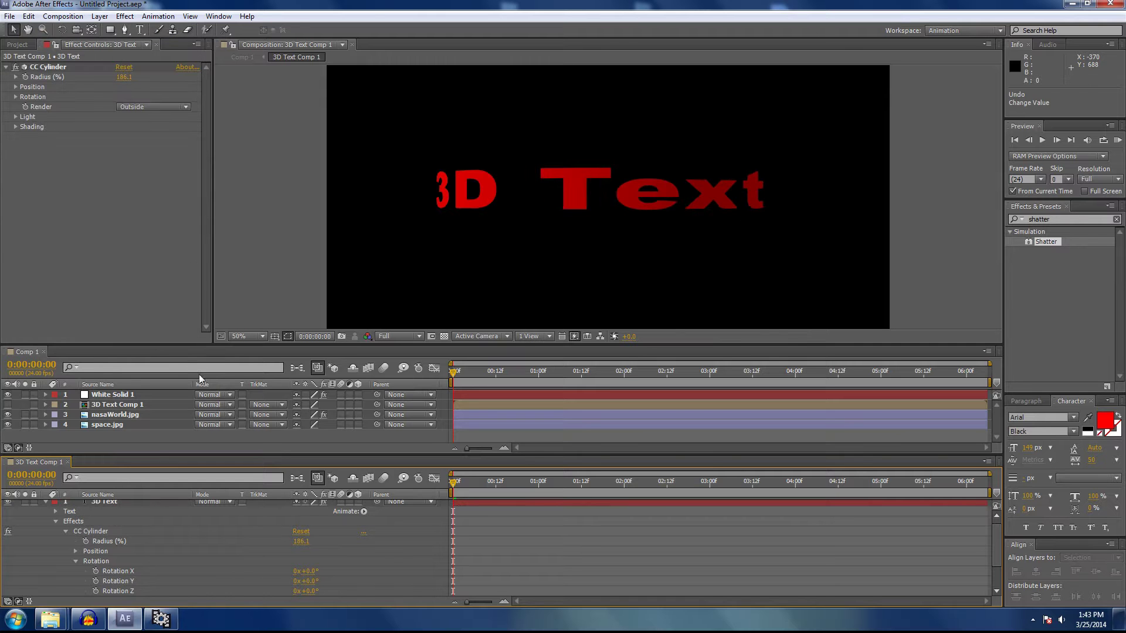
Add an expression to CC Cylinder's Rotation Y via Animation > Add Expression.
{"action": "left_click", "coordinate": [135, 579]}
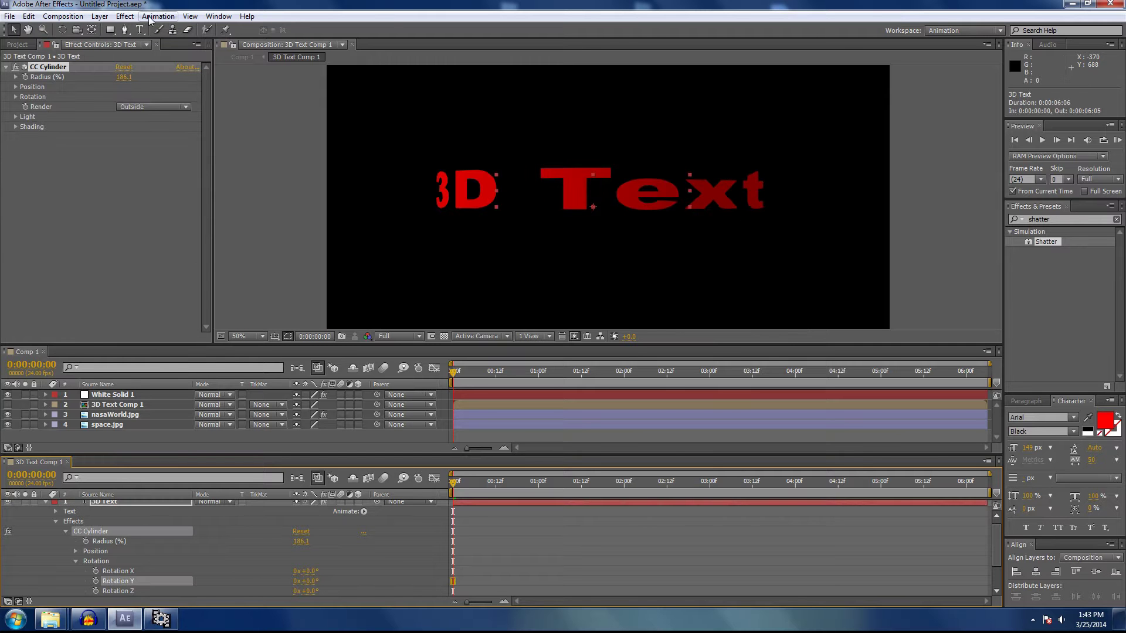
{"action": "left_click", "coordinate": [189, 16]}
{"action": "mouse_move", "coordinate": [168, 18]}
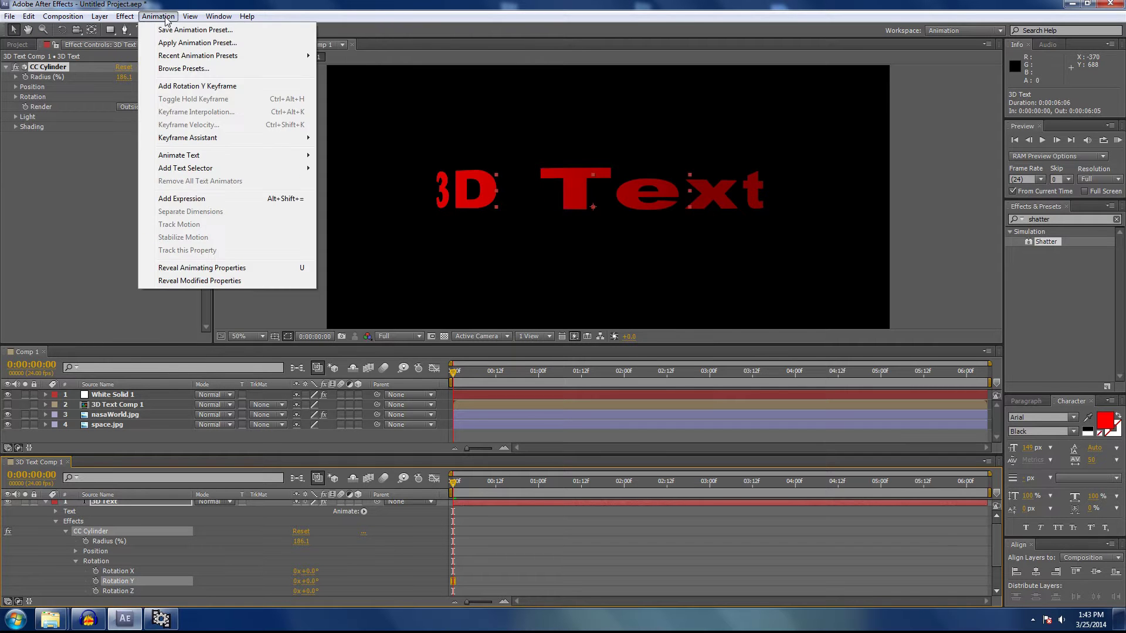
{"action": "left_click", "coordinate": [187, 200]}
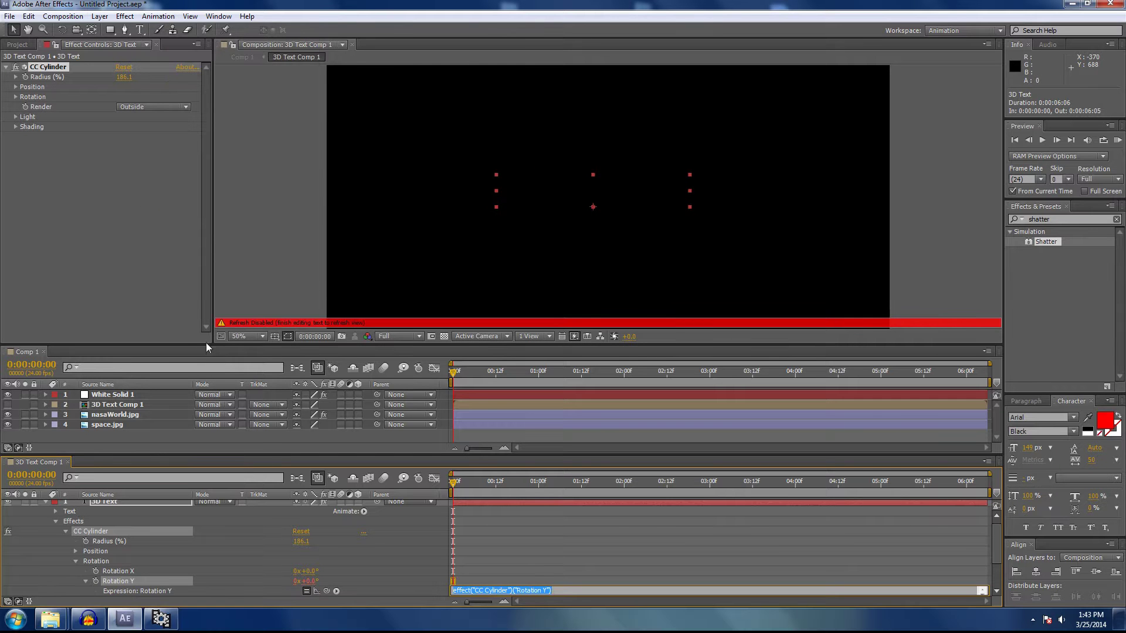
Shrink the viewer so the timeline shows the Rotation Y expression row, then clear the selection.
{"action": "left_click_drag", "start_coordinate": [204, 346], "coordinate": [208, 271]}
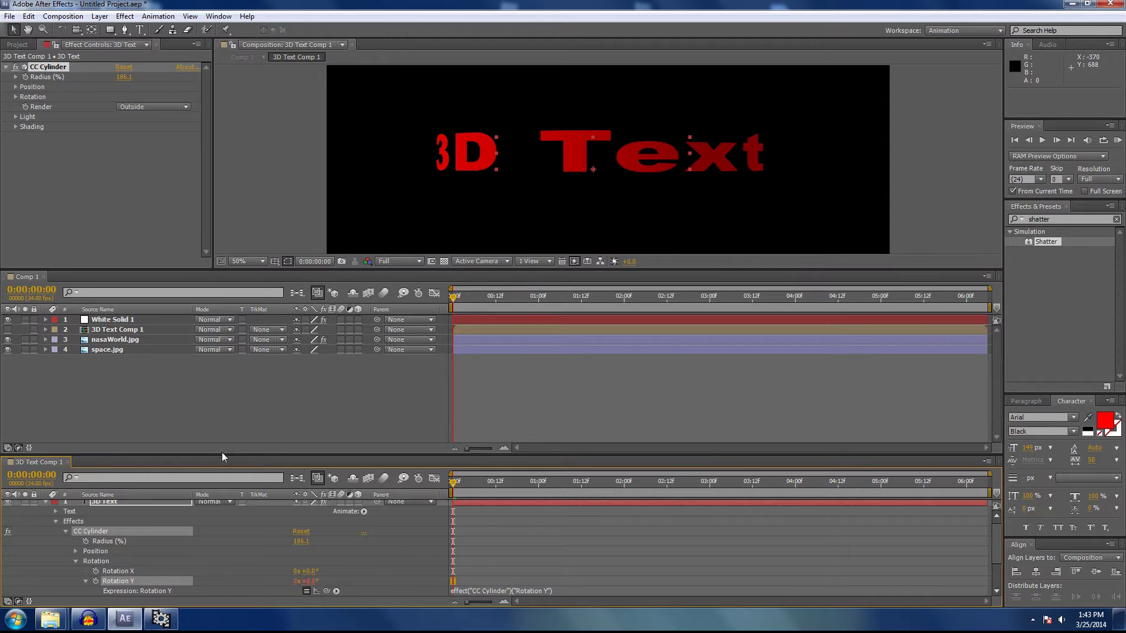
{"action": "left_click_drag", "start_coordinate": [222, 456], "coordinate": [210, 417]}
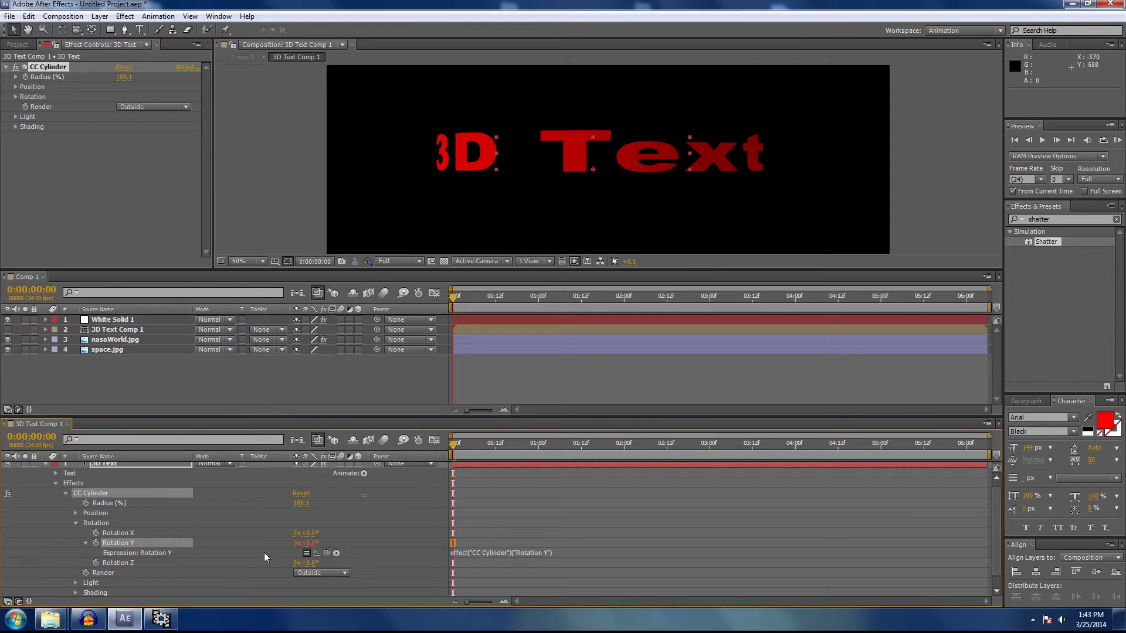
{"action": "left_click", "coordinate": [125, 554]}
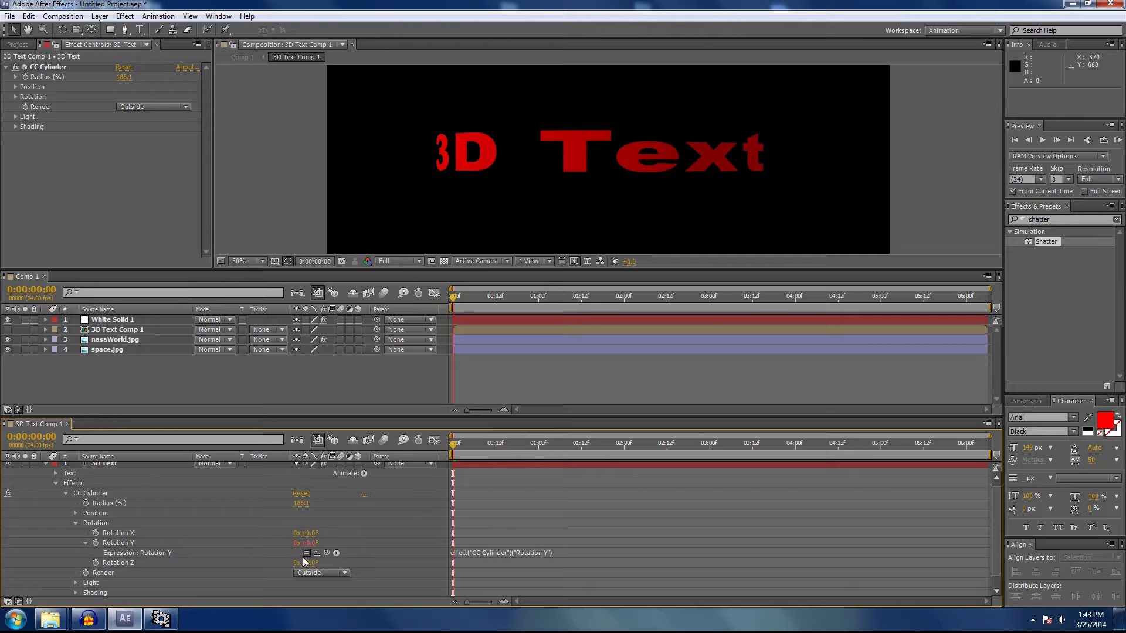
Add a Null Object, Null 1, to Comp 1 and reveal its Transform properties.
{"action": "left_click", "coordinate": [157, 374]}
{"action": "right_click", "coordinate": [167, 380]}
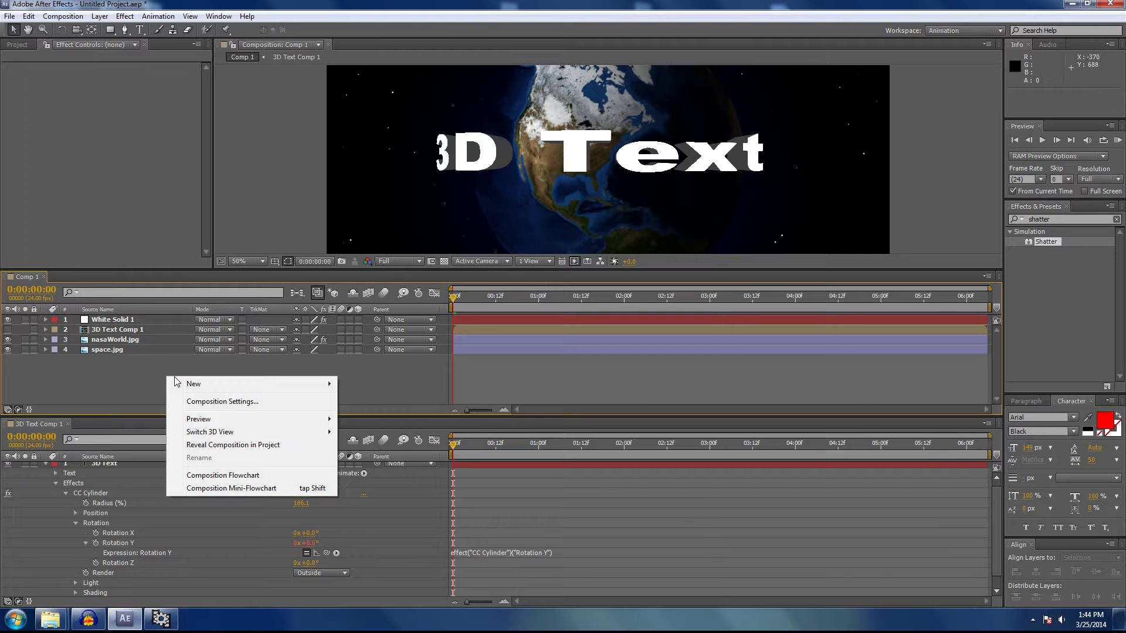
{"action": "mouse_move", "coordinate": [198, 385]}
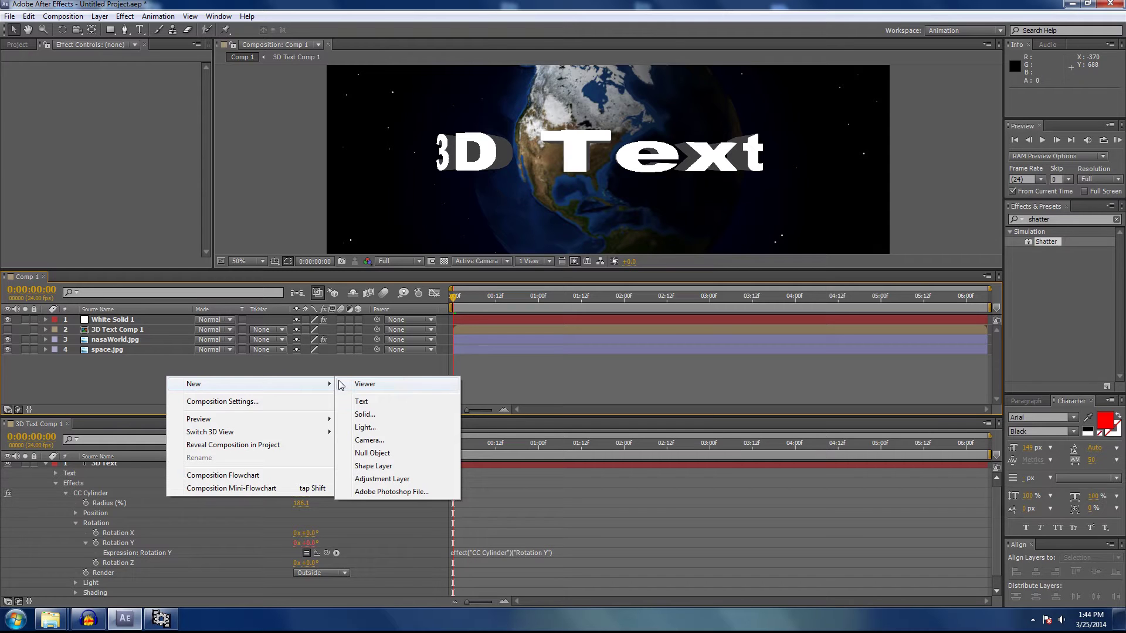
{"action": "left_click", "coordinate": [370, 454]}
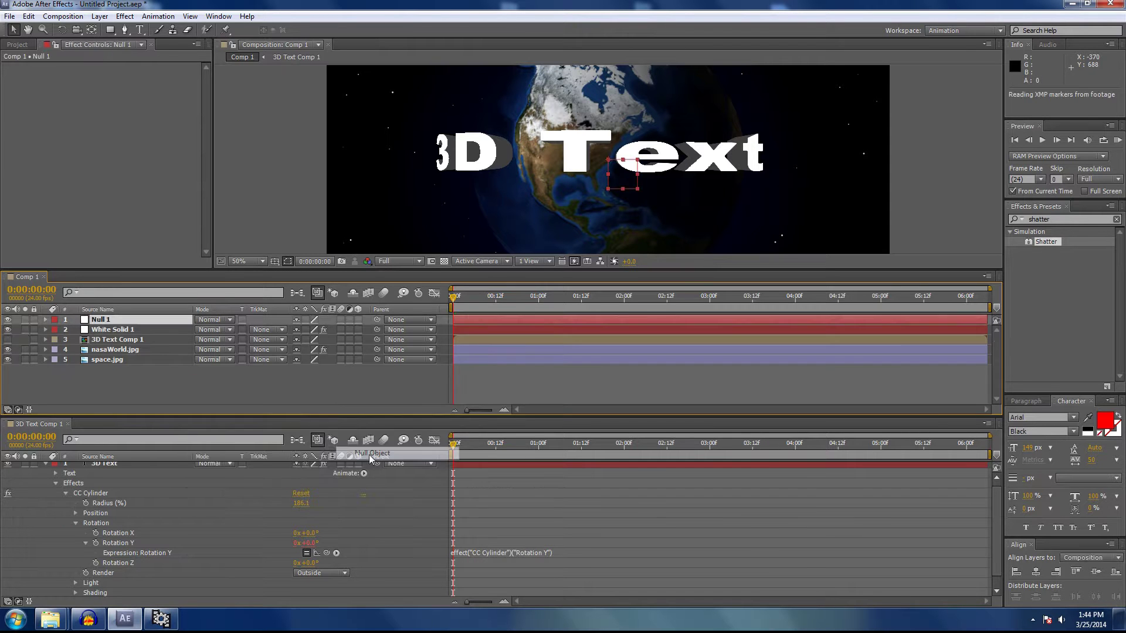
{"action": "left_click", "coordinate": [46, 321]}
{"action": "left_click", "coordinate": [57, 330]}
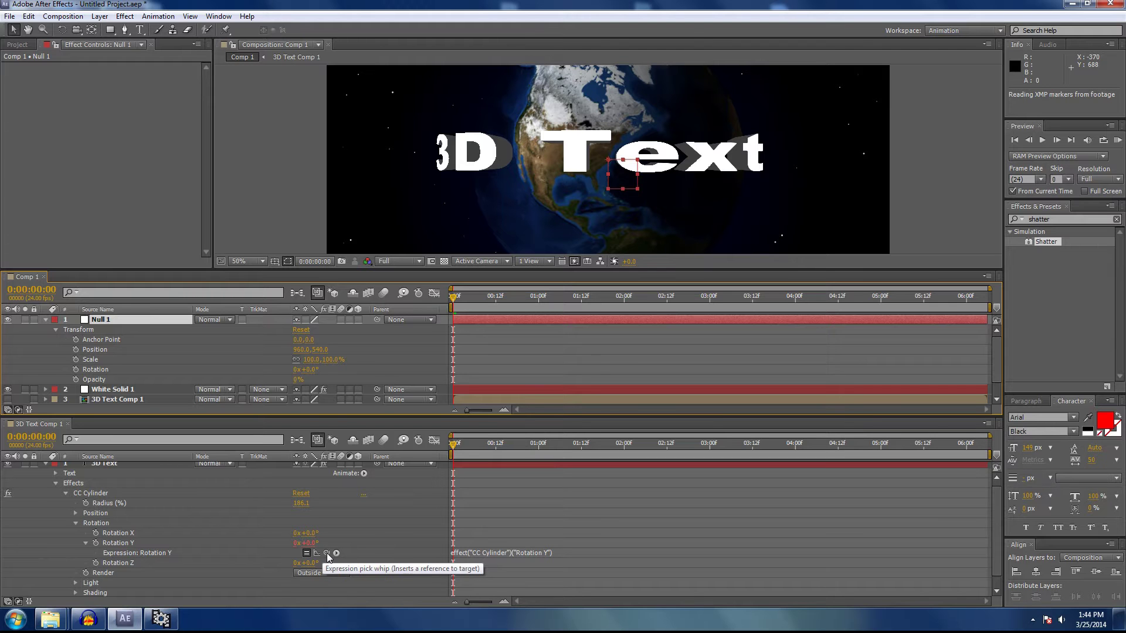
Pick-whip the Rotation Y expression to Null 1's Position X and close it with ']'.
{"action": "left_click_drag", "start_coordinate": [327, 553], "coordinate": [301, 349]}
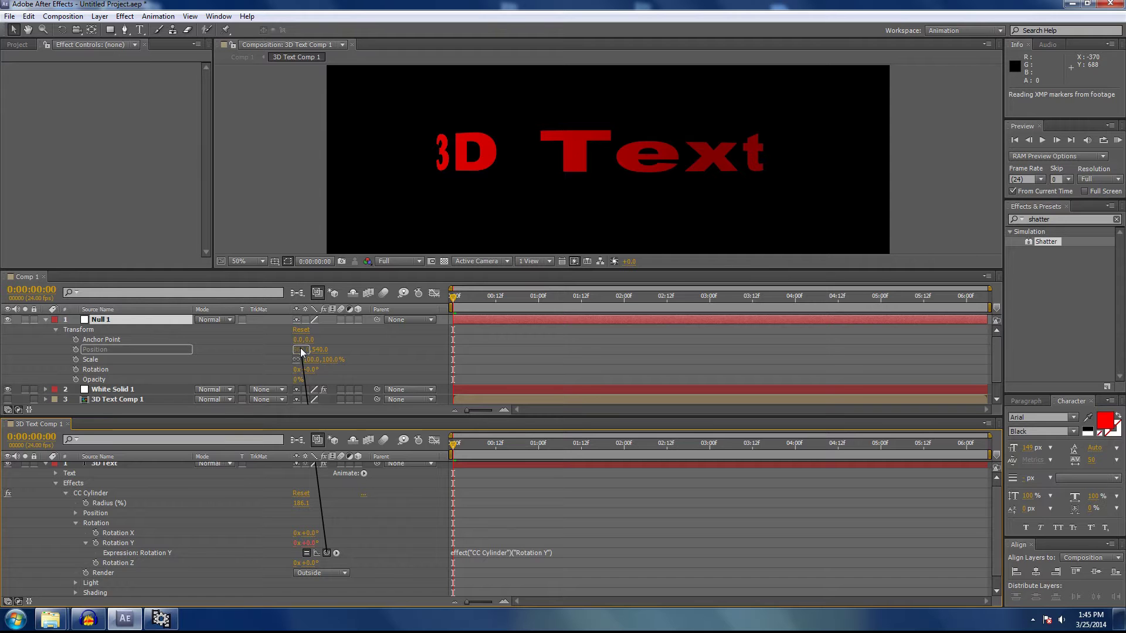
{"action": "left_click_drag", "start_coordinate": [301, 349], "coordinate": [300, 348]}
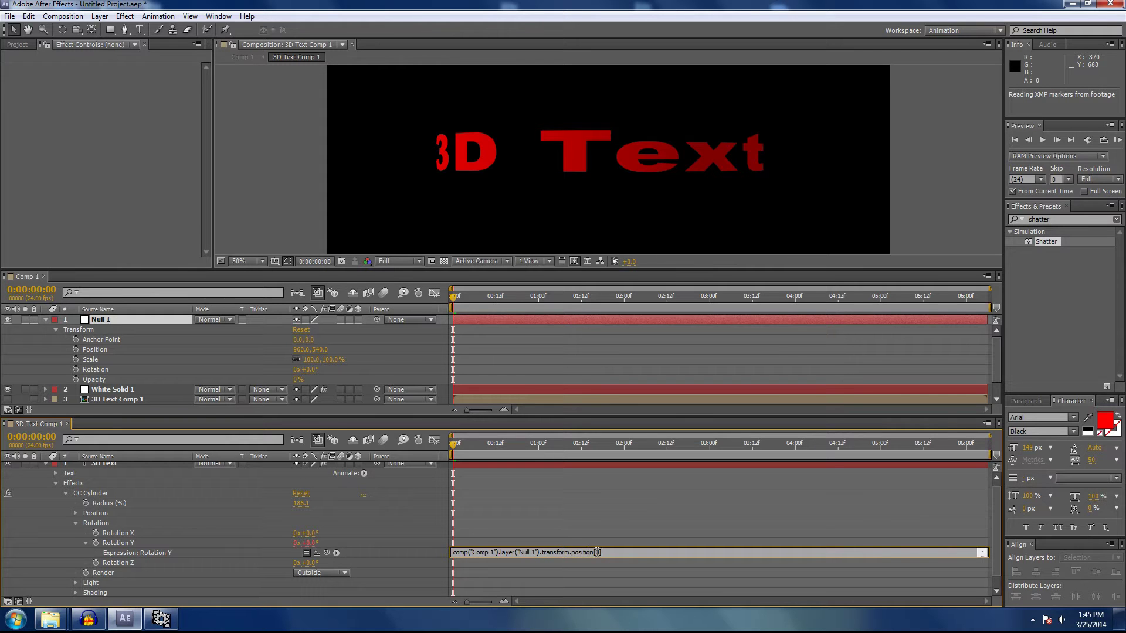
{"action": "type", "text": "]"}
Commit the expression, then drag Null 1 to 1036, 524 so '3D Te' faces front.
{"action": "left_click", "coordinate": [483, 356]}
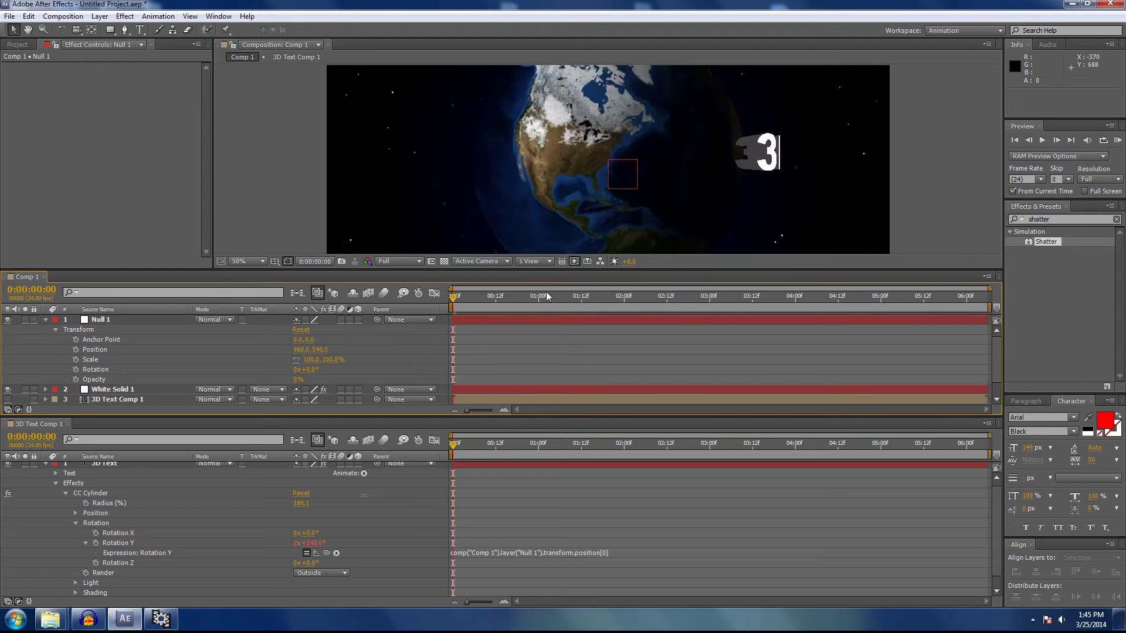
{"action": "left_click", "coordinate": [618, 183]}
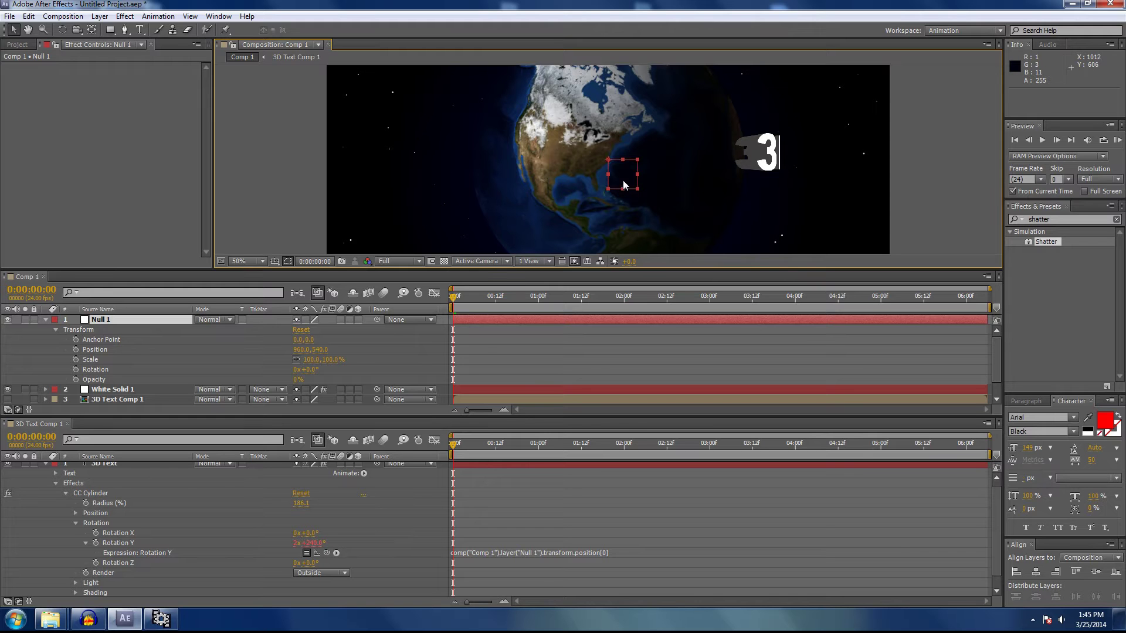
{"action": "left_click_drag", "start_coordinate": [627, 182], "coordinate": [656, 182]}
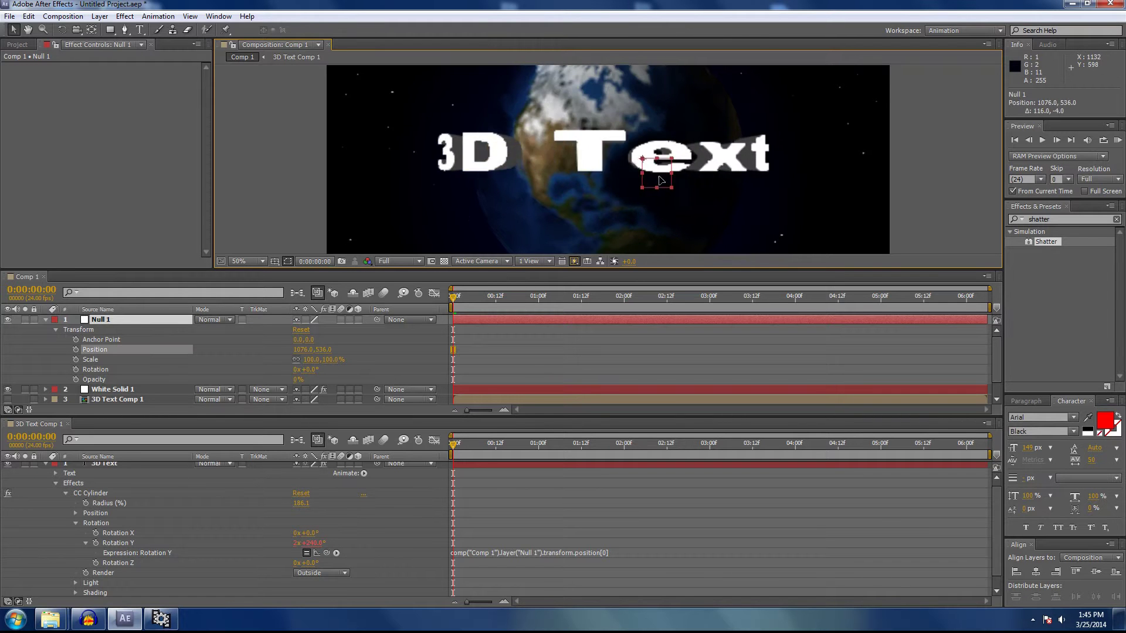
{"action": "mouse_move", "coordinate": [663, 179]}
{"action": "left_mouse_down"}
{"action": "mouse_move", "coordinate": [694, 175]}
{"action": "mouse_move", "coordinate": [616, 176]}
{"action": "mouse_move", "coordinate": [711, 173]}
{"action": "mouse_move", "coordinate": [646, 173]}
{"action": "mouse_move", "coordinate": [658, 170]}
{"action": "left_mouse_up"}
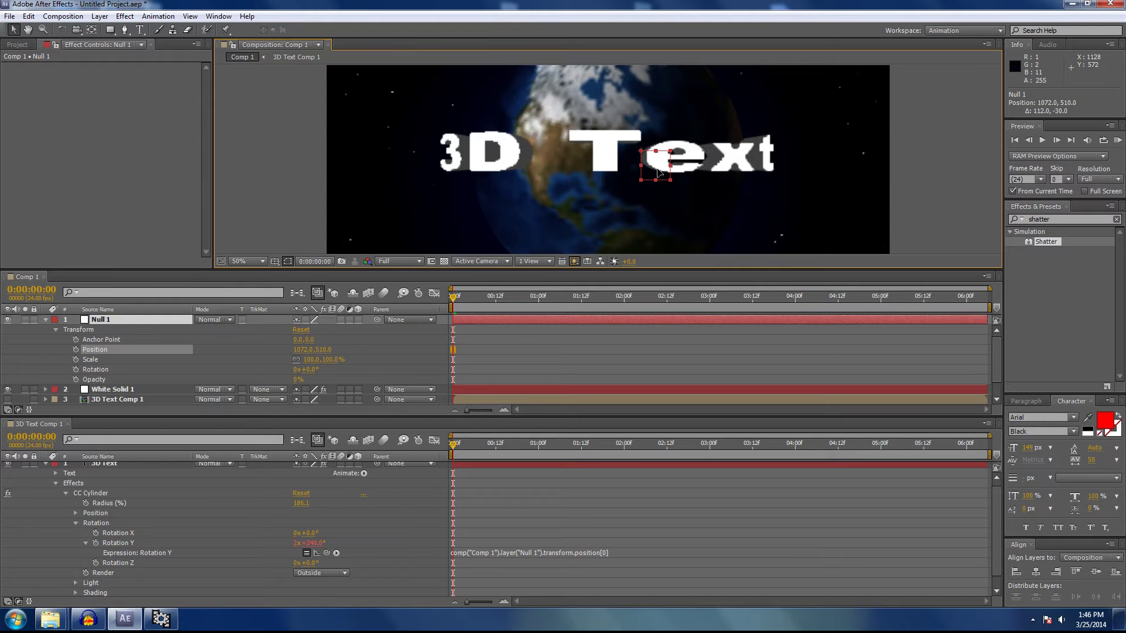
{"action": "mouse_move", "coordinate": [659, 172]}
{"action": "left_mouse_down"}
{"action": "mouse_move", "coordinate": [703, 174]}
{"action": "mouse_move", "coordinate": [628, 177]}
{"action": "mouse_move", "coordinate": [669, 169]}
{"action": "mouse_move", "coordinate": [645, 176]}
{"action": "left_mouse_up"}
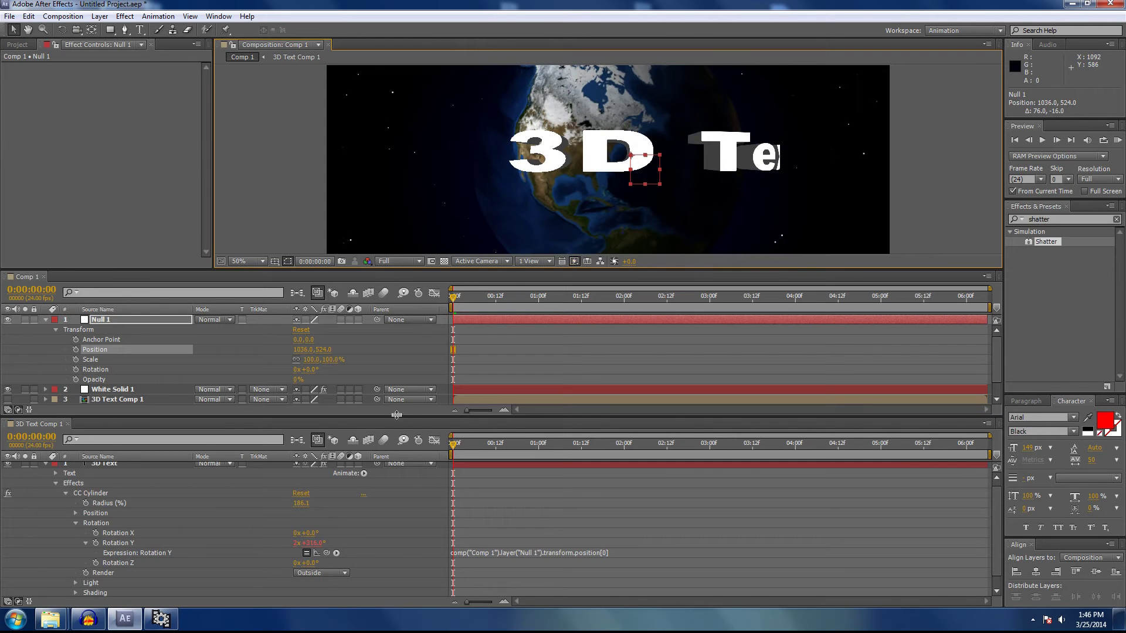
{"action": "left_click_drag", "start_coordinate": [420, 418], "coordinate": [420, 535]}
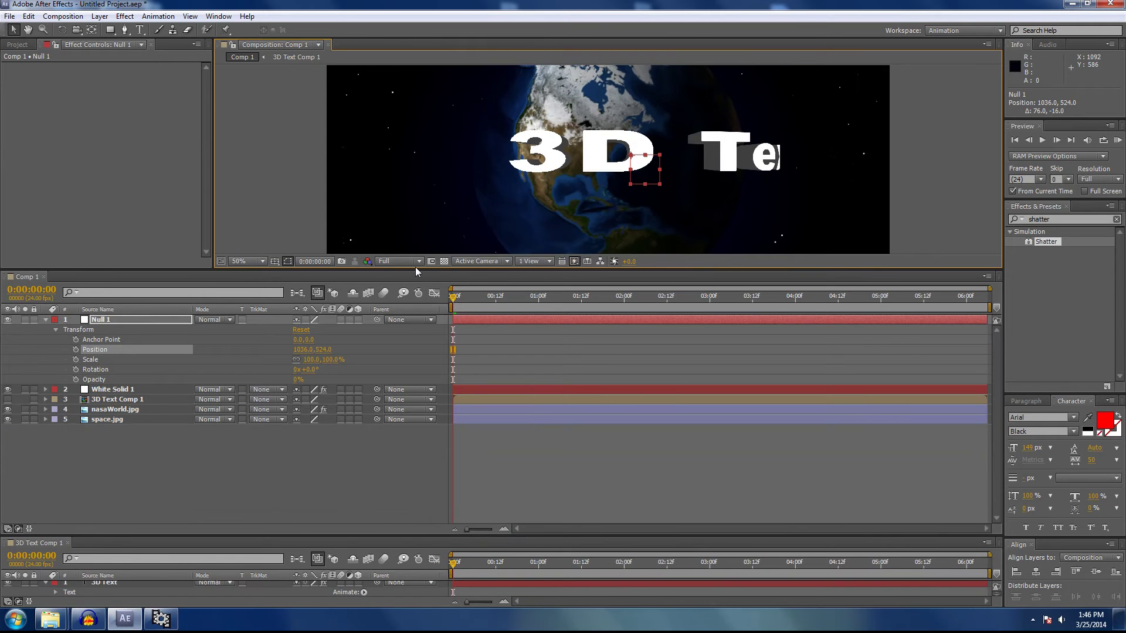
Enlarge the viewer and move Null 1 to 1079, 577 so '3D Text' faces front across the globe.
{"action": "left_click_drag", "start_coordinate": [416, 269], "coordinate": [442, 447]}
{"action": "scroll", "coordinate": [621, 322], "scroll_direction": "up", "scroll_amount": 2}
{"action": "scroll", "coordinate": [621, 322], "scroll_direction": "down", "scroll_amount": 1}
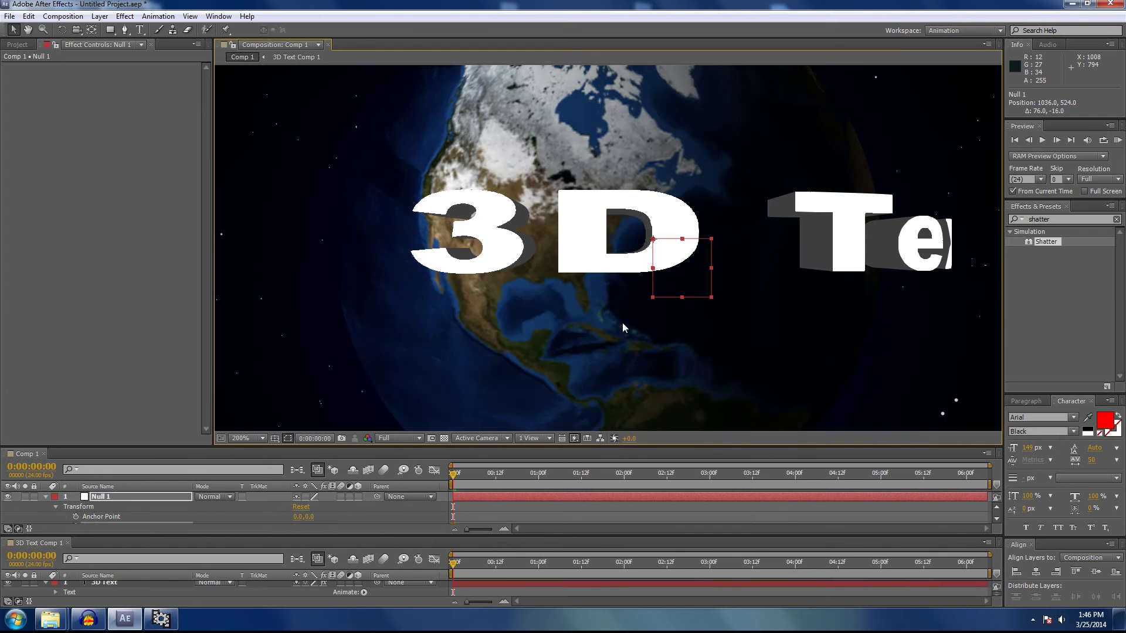
{"action": "left_click_drag", "start_coordinate": [669, 284], "coordinate": [697, 313]}
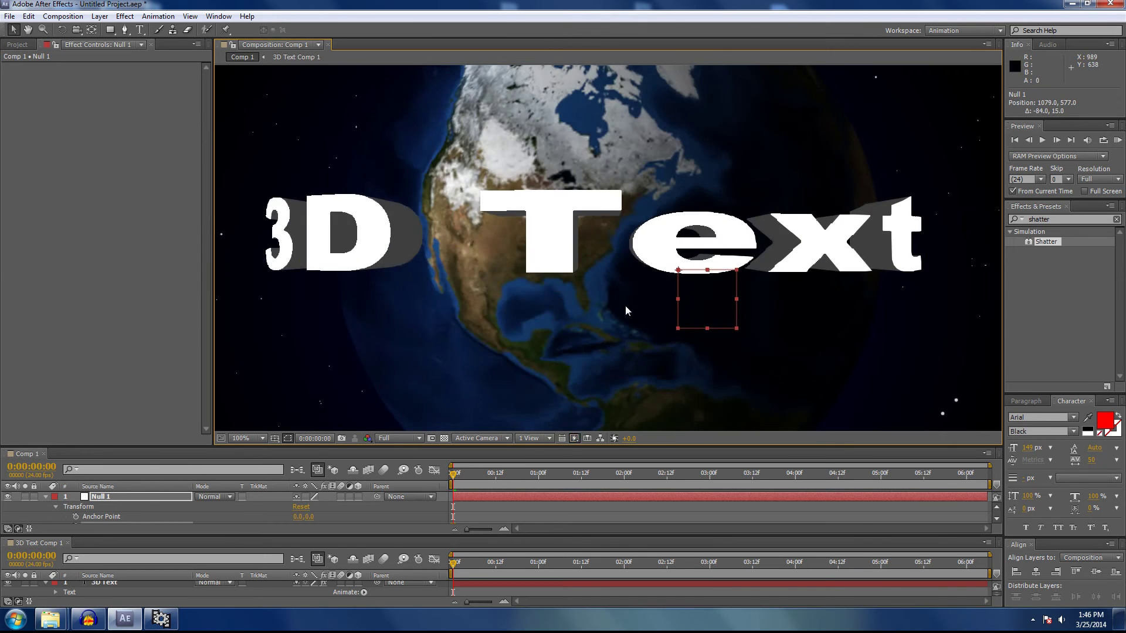
{"action": "key", "text": "comma"}
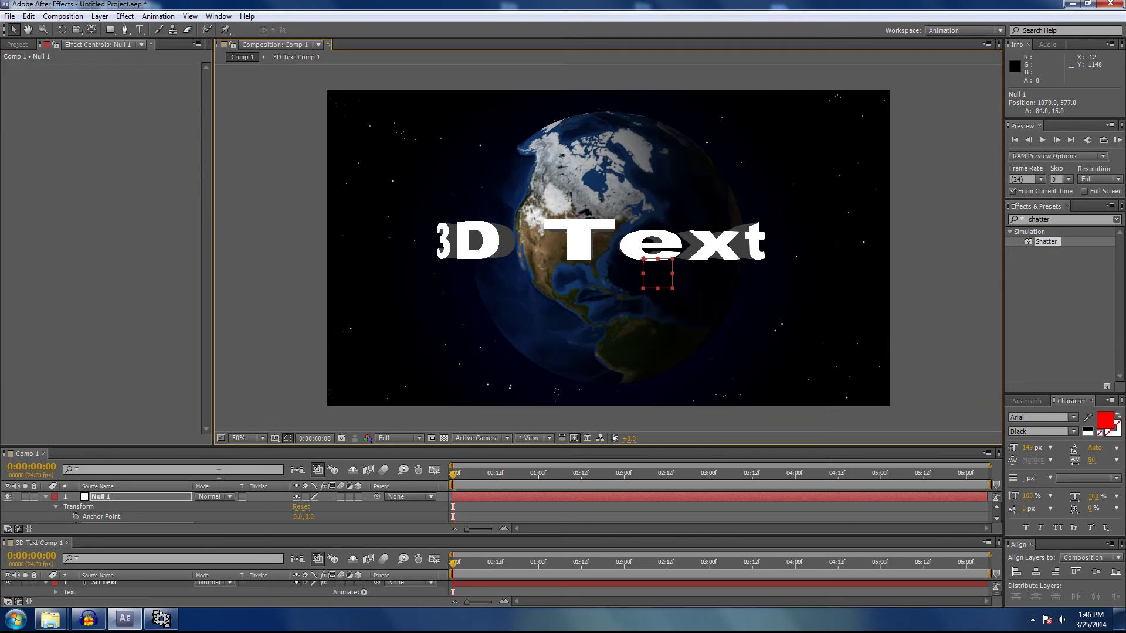
Reveal Null 1's Position and the CC Cylinder rows, then reposition Null 1 to 1067, 651.
{"action": "left_click_drag", "start_coordinate": [223, 447], "coordinate": [223, 412]}
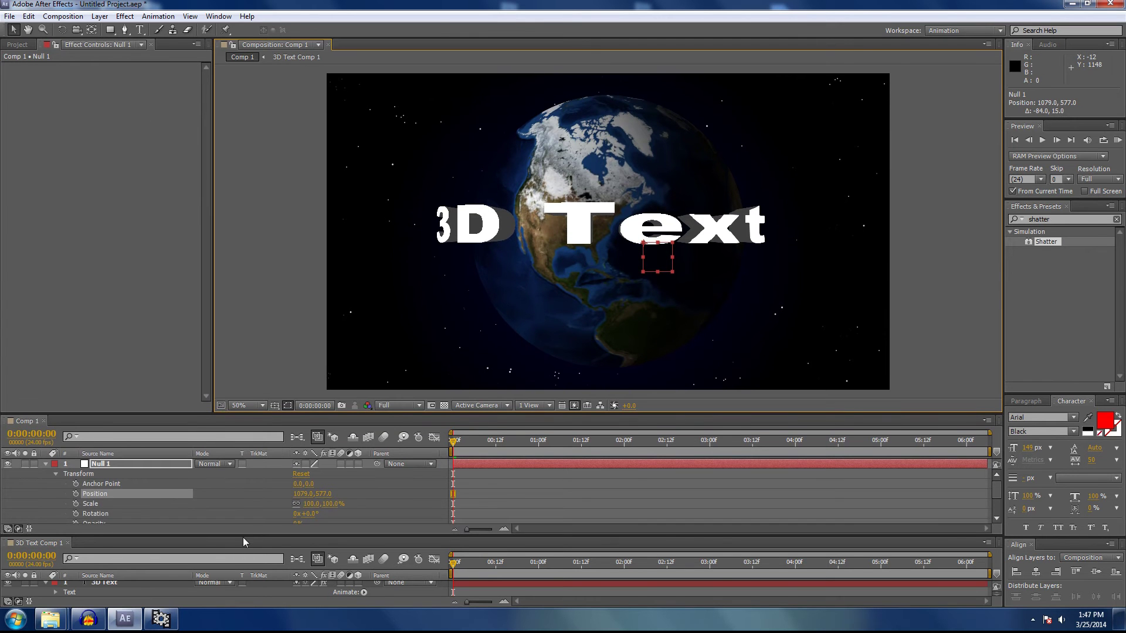
{"action": "left_click_drag", "start_coordinate": [242, 535], "coordinate": [237, 486]}
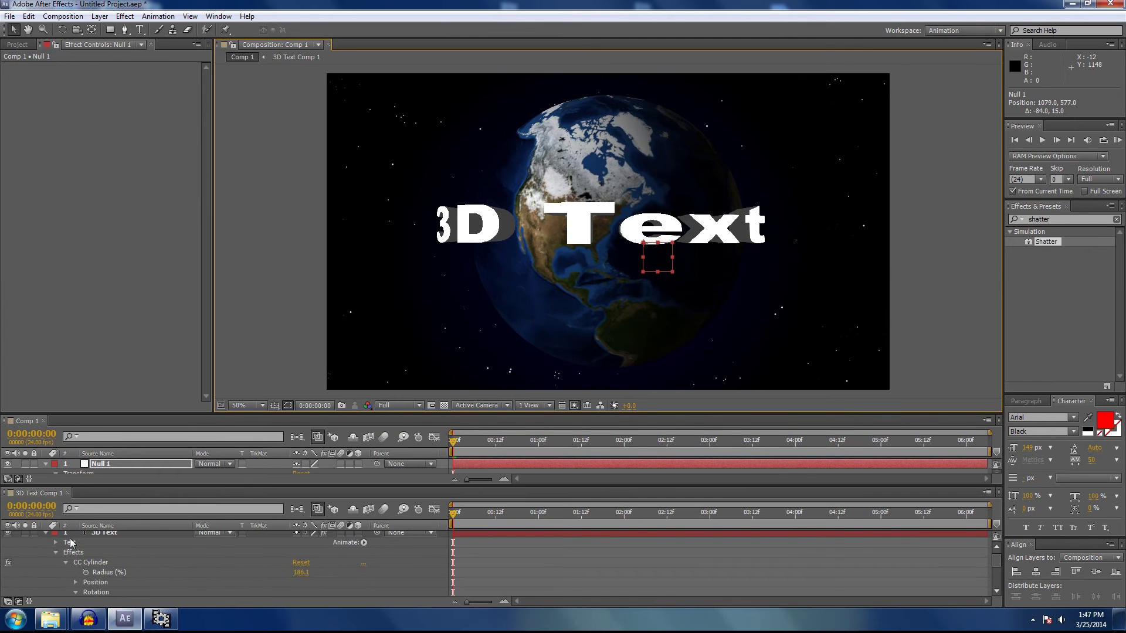
{"action": "mouse_move", "coordinate": [658, 267]}
{"action": "left_mouse_down"}
{"action": "mouse_move", "coordinate": [675, 271]}
{"action": "mouse_move", "coordinate": [615, 276]}
{"action": "mouse_move", "coordinate": [705, 283]}
{"action": "mouse_move", "coordinate": [616, 281]}
{"action": "mouse_move", "coordinate": [681, 281]}
{"action": "mouse_move", "coordinate": [641, 281]}
{"action": "mouse_move", "coordinate": [670, 282]}
{"action": "mouse_move", "coordinate": [655, 287]}
{"action": "left_mouse_up"}
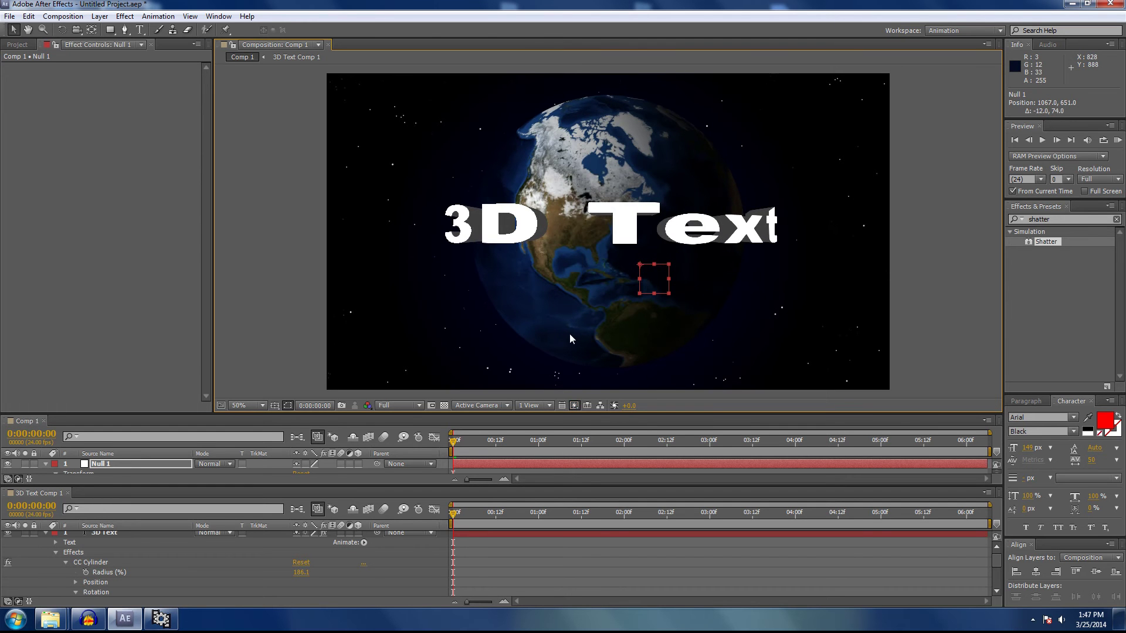